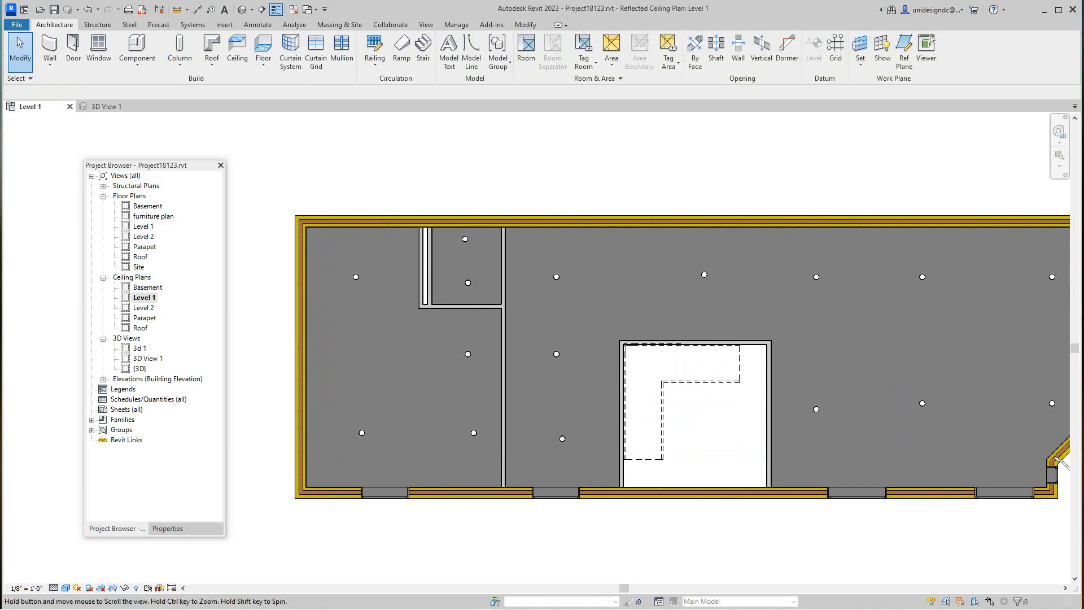
Step: Examine the room ceilings and the recessed downlight layout in the Level 1 reflected ceiling plan
{"action": "left_click", "coordinate": [382, 233]}
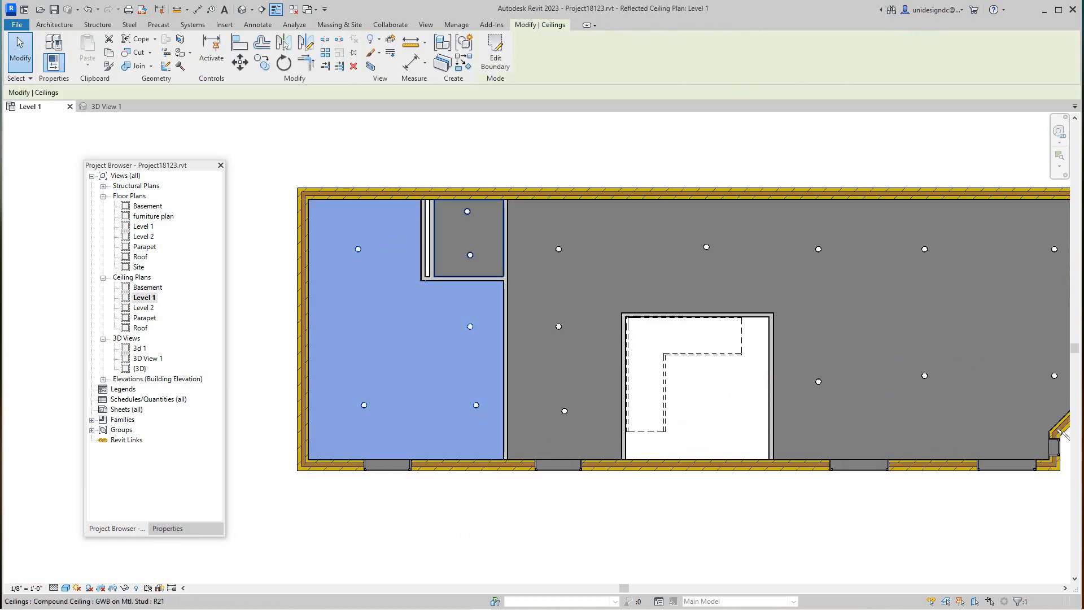
{"action": "left_click", "coordinate": [455, 237]}
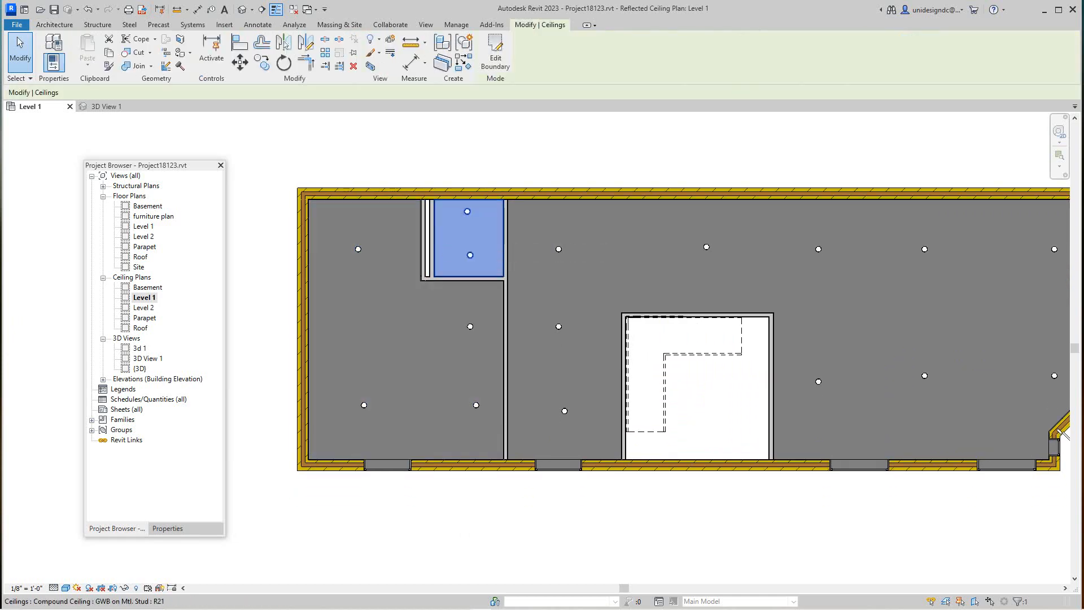
{"action": "scroll", "coordinate": [498, 231], "scroll_direction": "down", "scroll_amount": 1}
{"action": "key", "text": "Escape"}
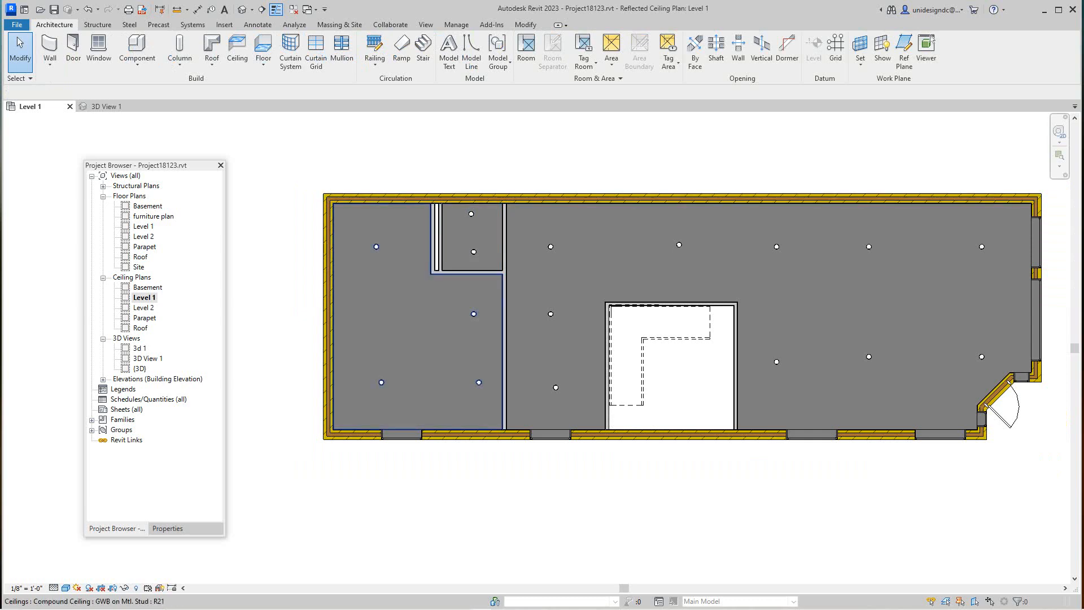
{"action": "middle_click_drag", "start_coordinate": [477, 305], "coordinate": [433, 308]}
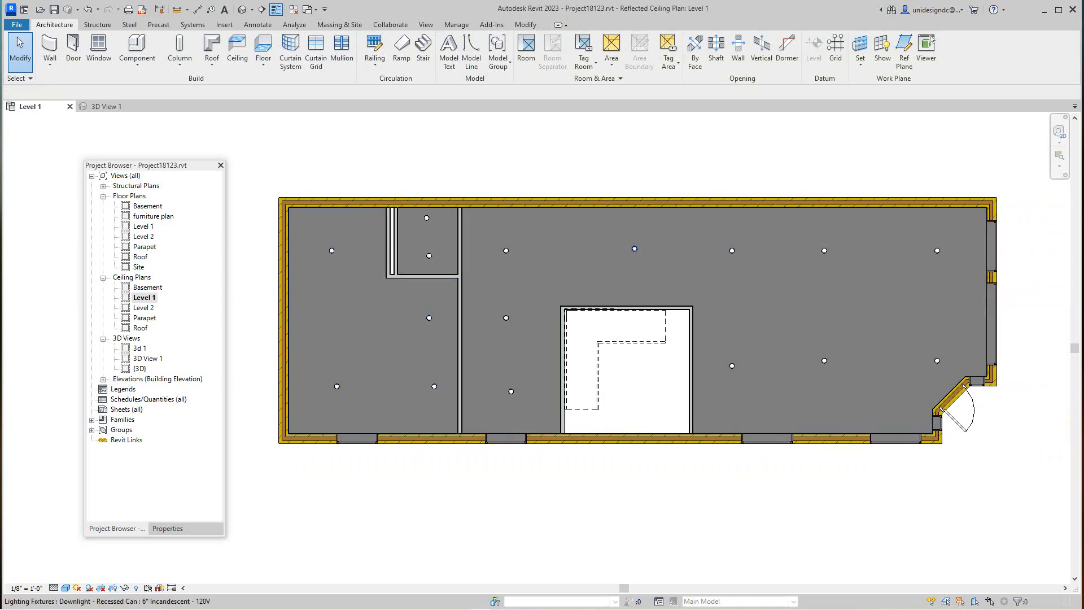
{"action": "scroll", "coordinate": [643, 246], "scroll_direction": "up", "scroll_amount": 2}
{"action": "middle_click_drag", "start_coordinate": [644, 247], "coordinate": [636, 241]}
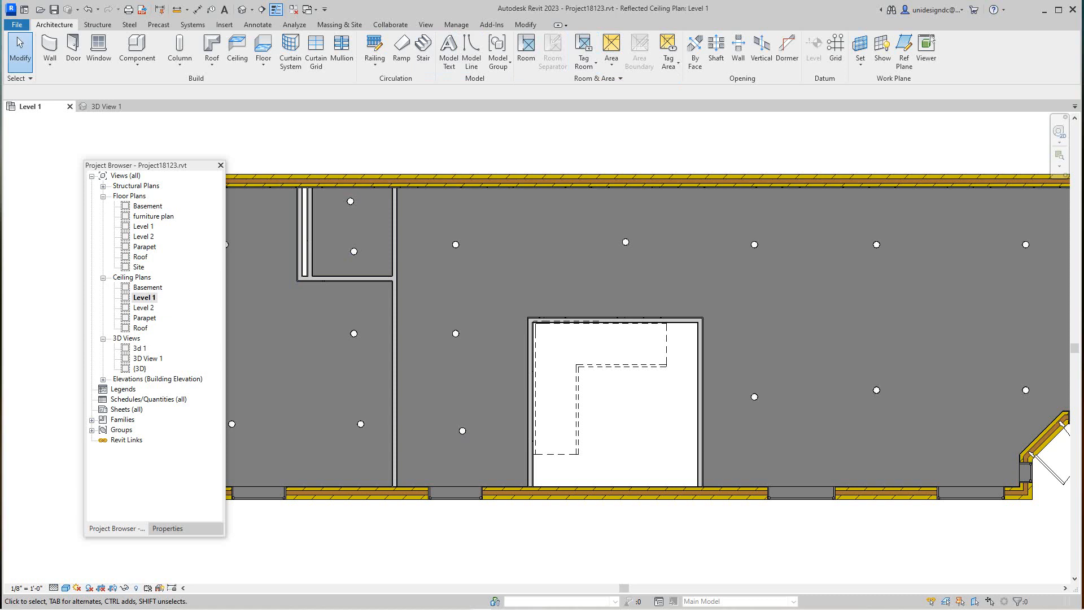
{"action": "scroll", "coordinate": [460, 244], "scroll_direction": "down", "scroll_amount": 1}
{"action": "middle_click_drag", "start_coordinate": [459, 243], "coordinate": [469, 236]}
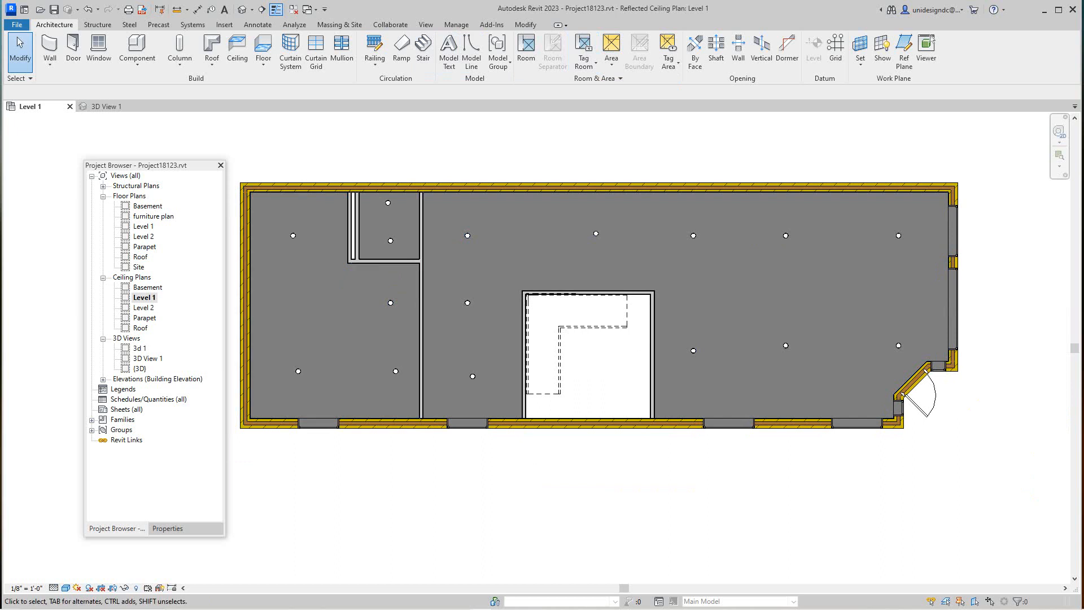
Step: Duplicate the Level 1 ceiling plan view and rename the copy as Level 1 RCP
{"action": "right_click", "coordinate": [144, 297]}
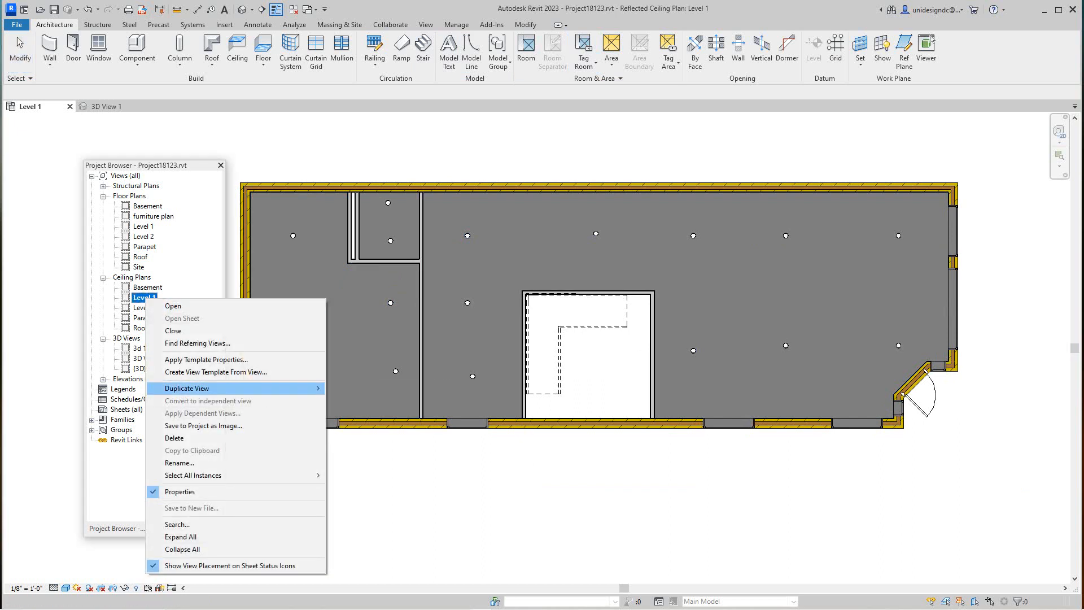
{"action": "mouse_move", "coordinate": [214, 389]}
{"action": "left_click", "coordinate": [356, 388]}
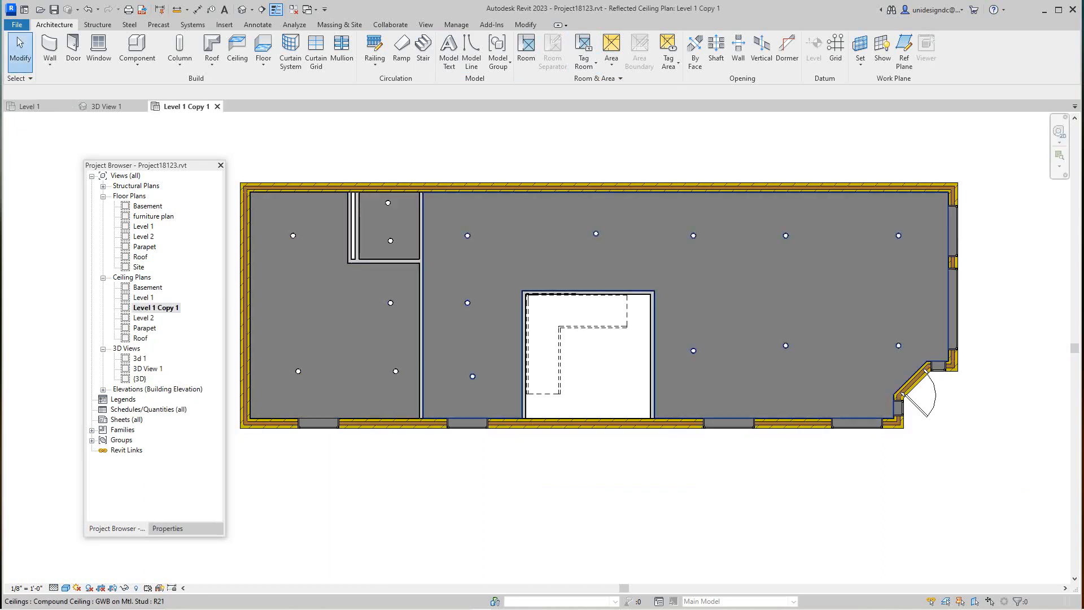
{"action": "right_click", "coordinate": [163, 307]}
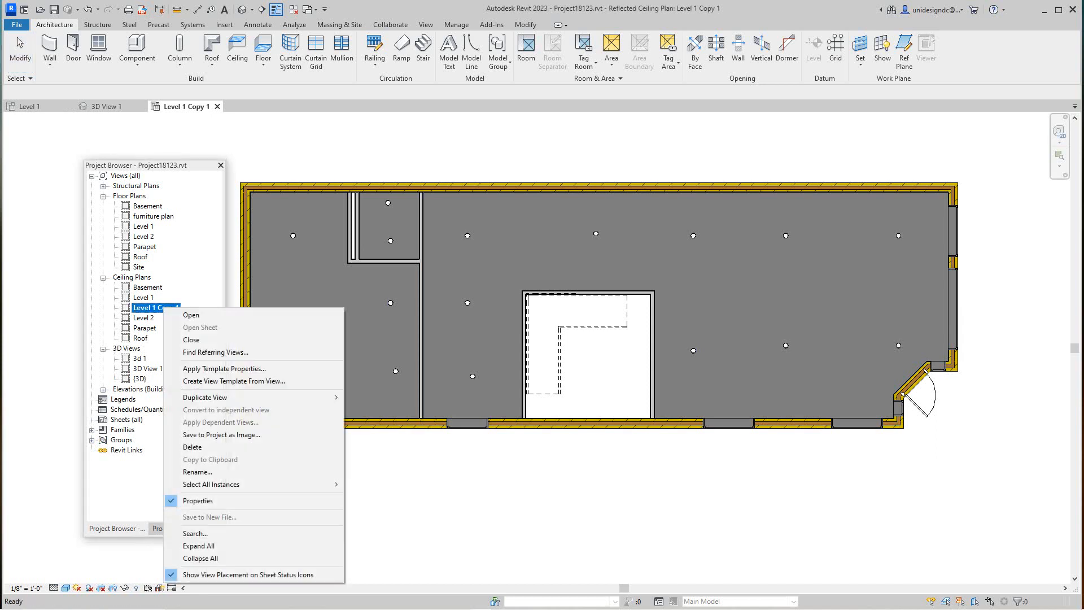
{"action": "left_click", "coordinate": [198, 471]}
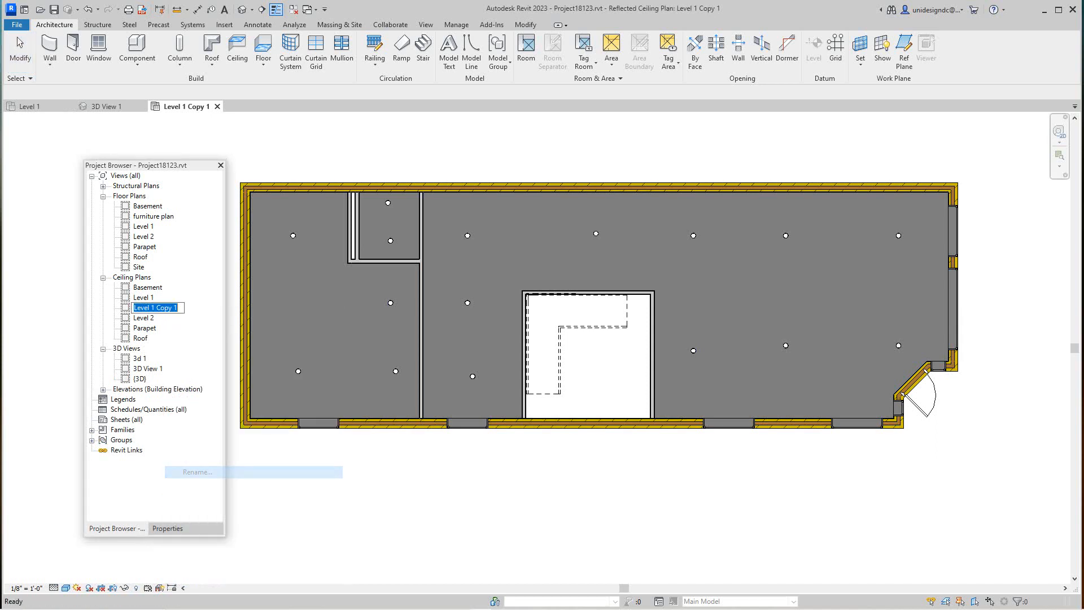
{"action": "left_click_drag", "start_coordinate": [154, 308], "coordinate": [180, 308]}
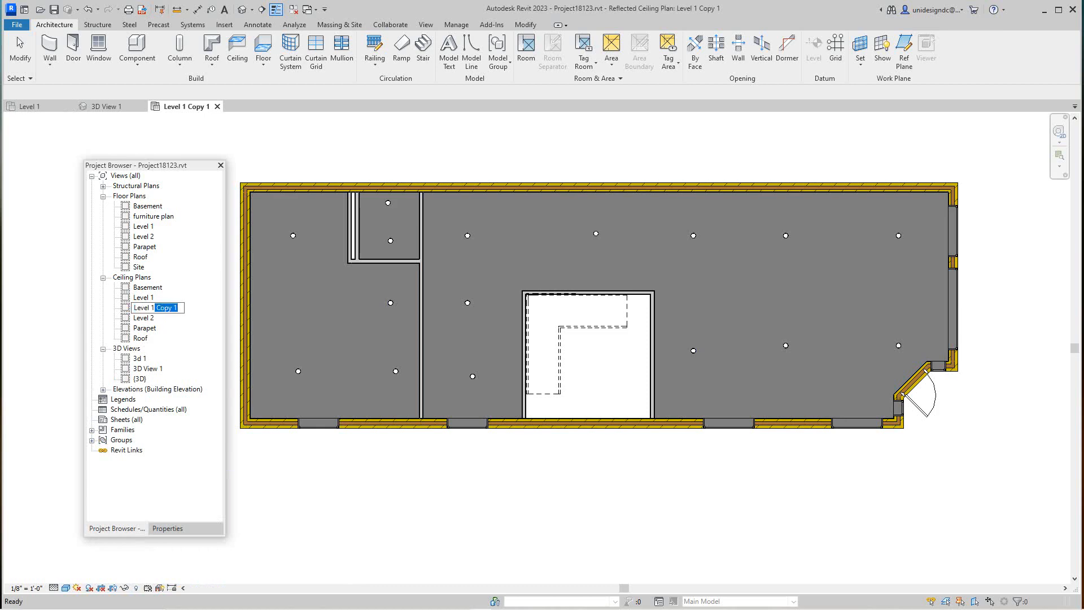
{"action": "key", "text": "BackSpace"}
{"action": "type", "text": "RCP"}
{"action": "key", "text": "Return"}
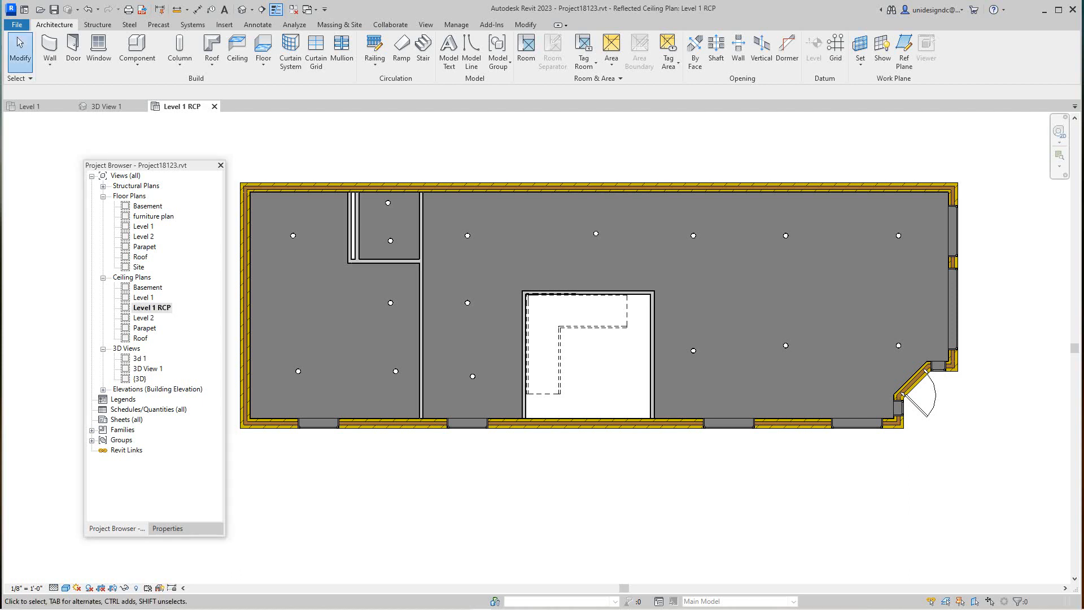
{"action": "scroll", "coordinate": [337, 364], "scroll_direction": "down", "scroll_amount": 3}
{"action": "middle_click_drag", "start_coordinate": [334, 356], "coordinate": [388, 355]}
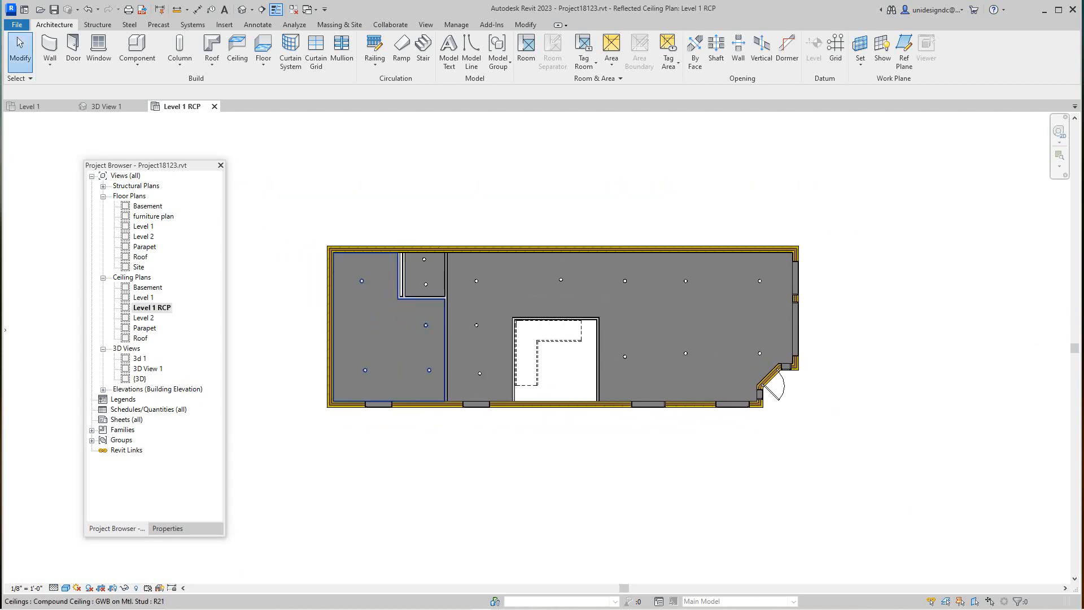
{"action": "scroll", "coordinate": [380, 325], "scroll_direction": "up", "scroll_amount": 3}
{"action": "scroll", "coordinate": [440, 395], "scroll_direction": "down", "scroll_amount": 2}
{"action": "scroll", "coordinate": [440, 395], "scroll_direction": "up", "scroll_amount": 2}
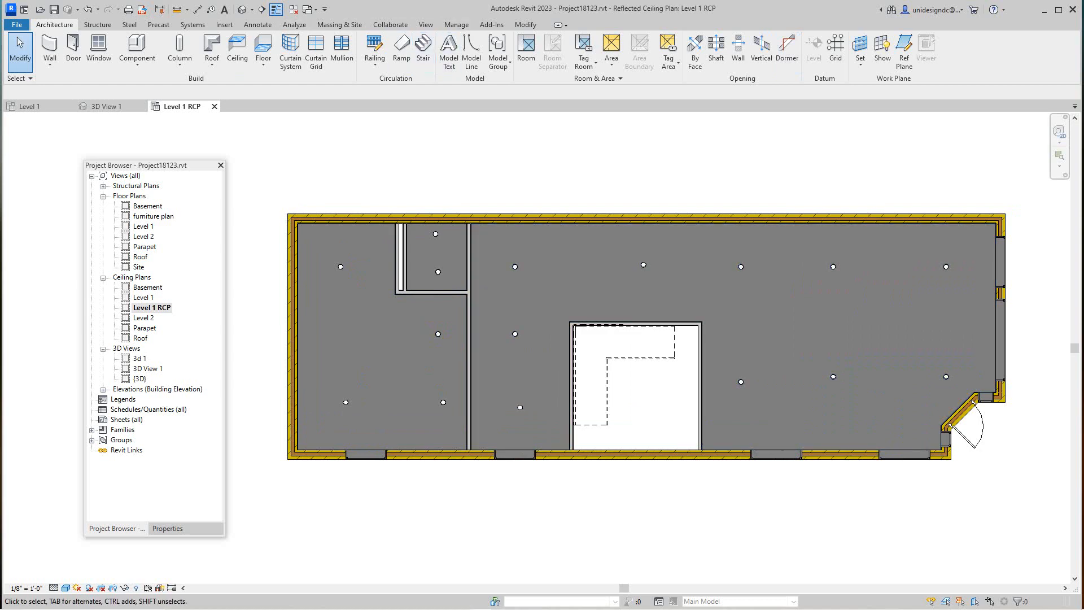
Step: Load the MEP version of the Sconce Light - Flat Round family from the Autodesk family library's sconce results
{"action": "left_click", "coordinate": [225, 25]}
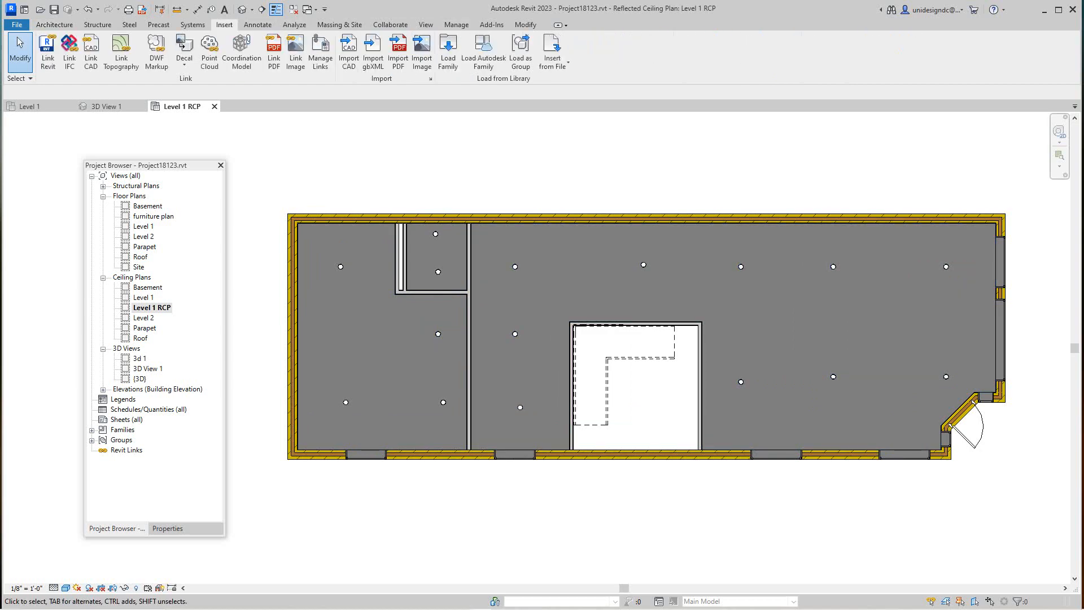
{"action": "left_click", "coordinate": [448, 53]}
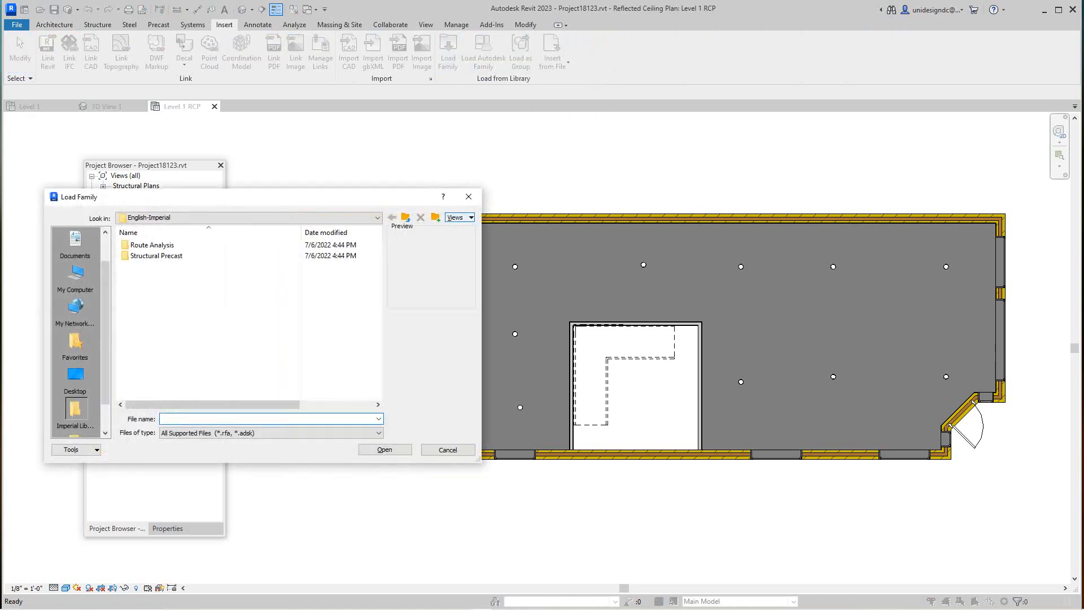
{"action": "left_click", "coordinate": [469, 197]}
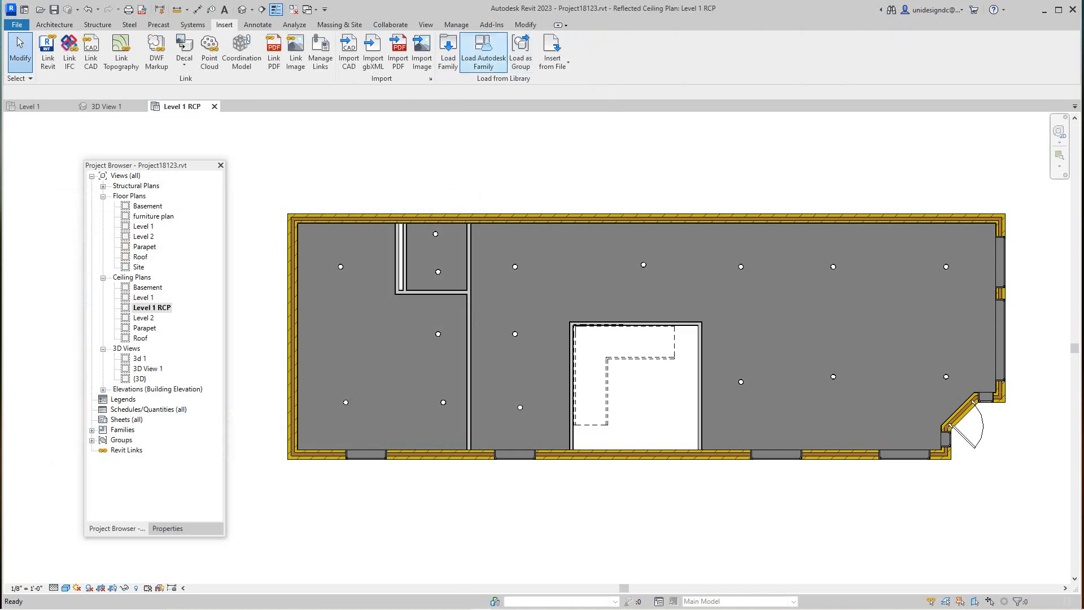
{"action": "left_click", "coordinate": [483, 53]}
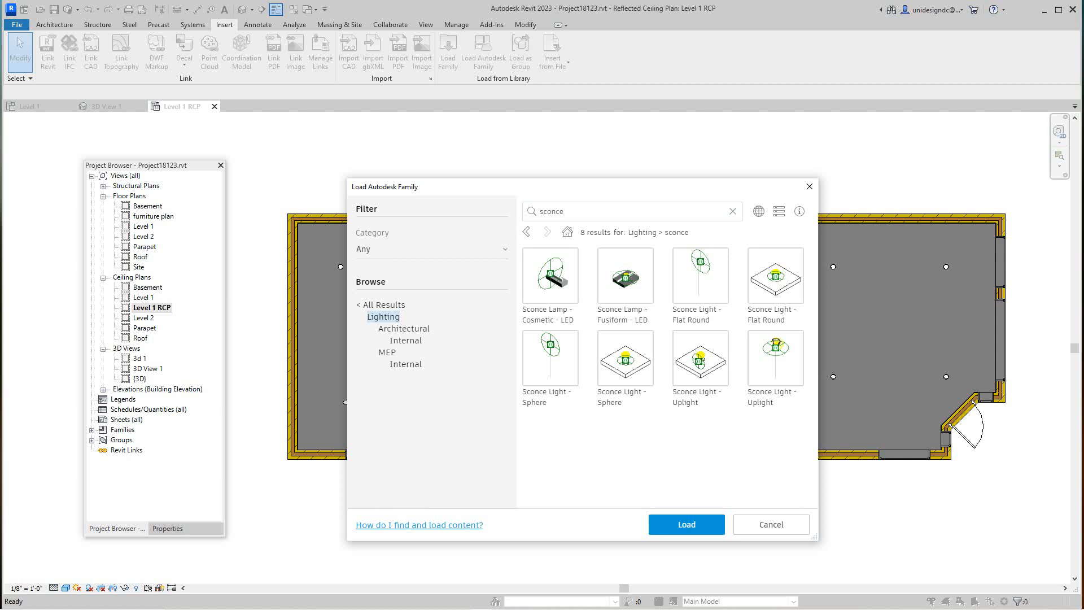
{"action": "left_click", "coordinate": [383, 305]}
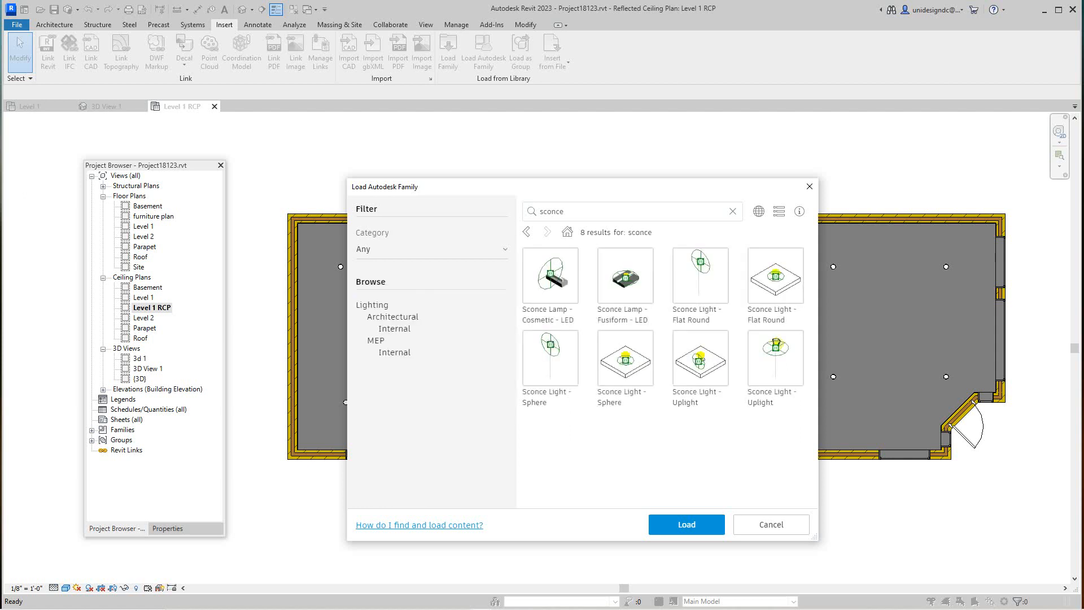
{"action": "left_click", "coordinate": [372, 305]}
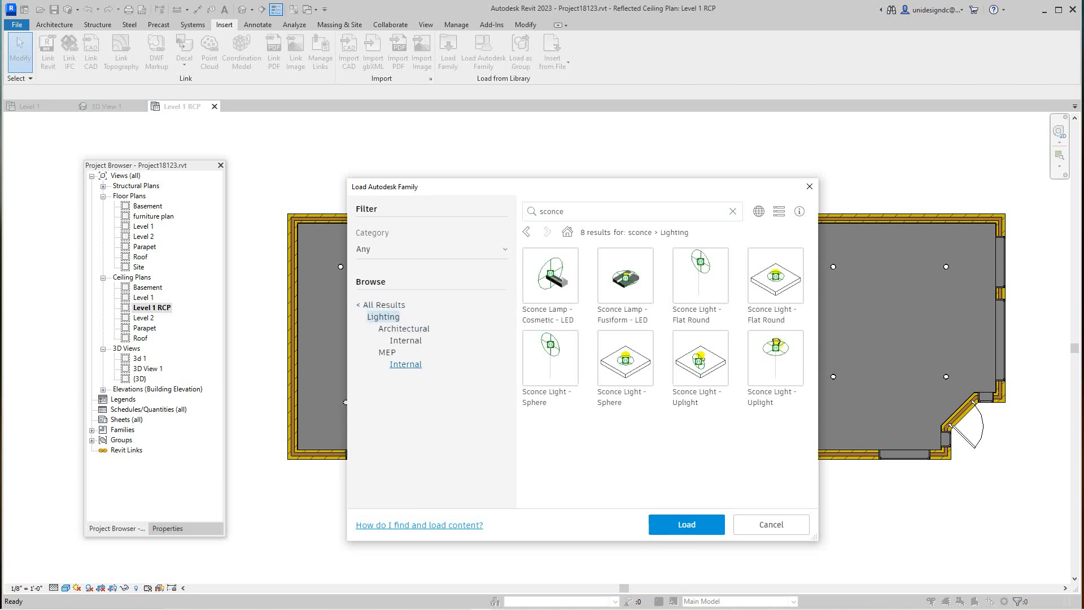
{"action": "left_click", "coordinate": [405, 364]}
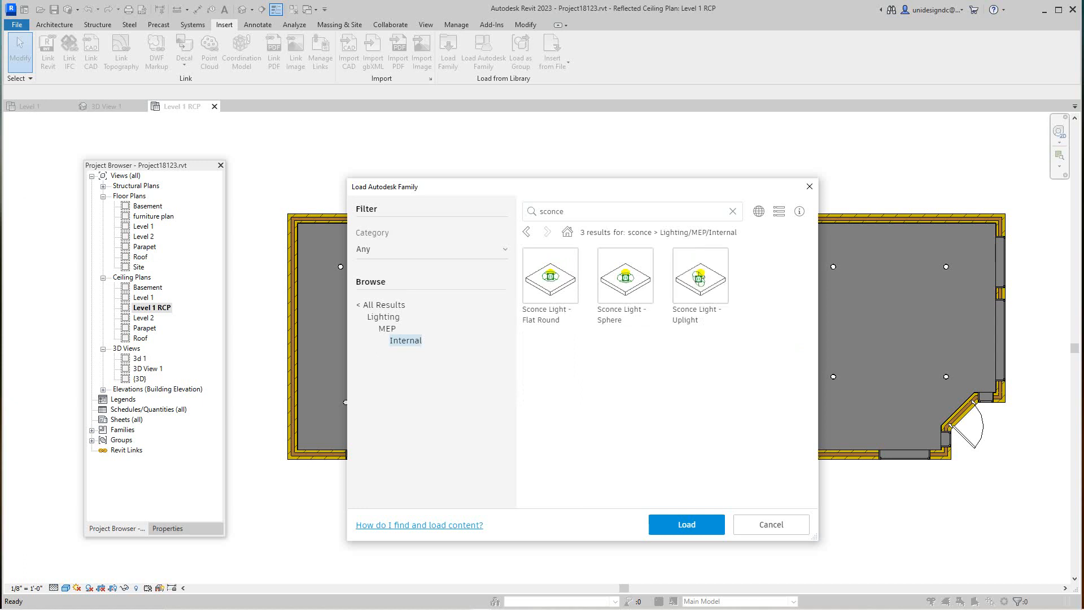
{"action": "left_click", "coordinate": [382, 305]}
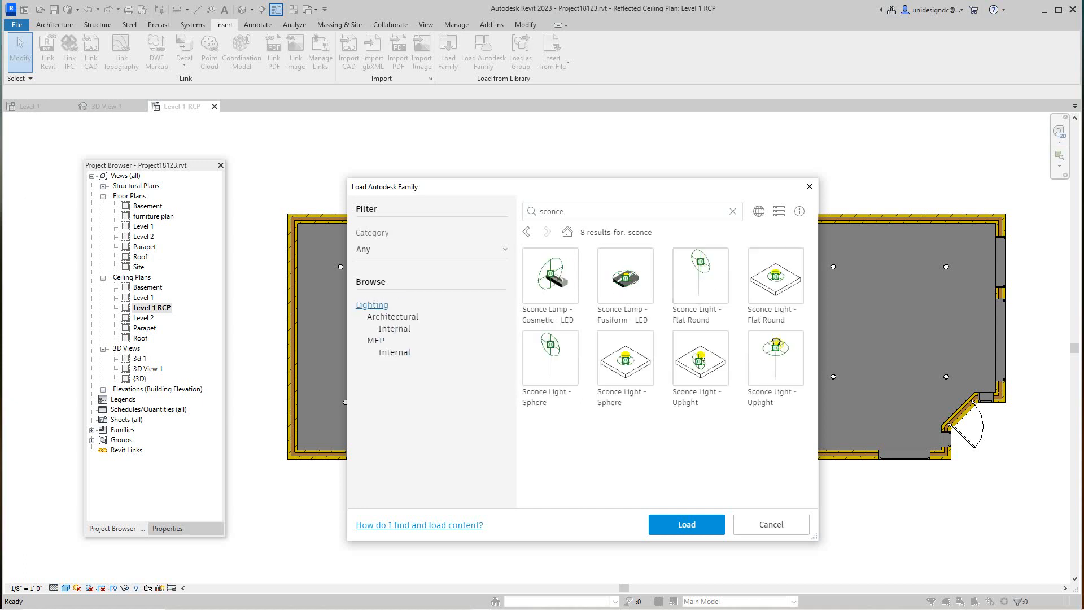
{"action": "left_click", "coordinate": [394, 352]}
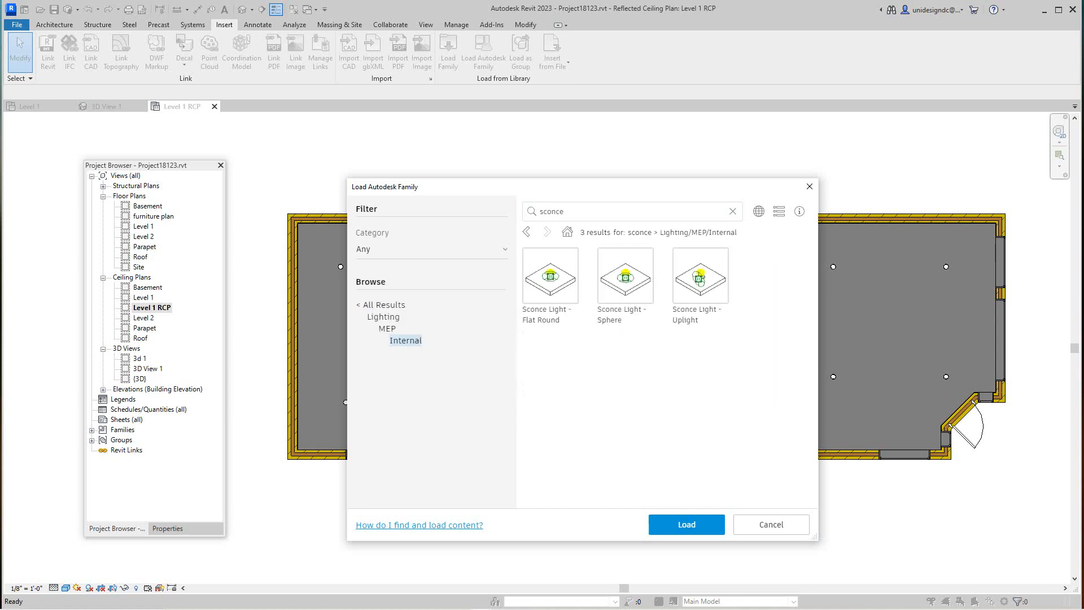
{"action": "left_click", "coordinate": [382, 305]}
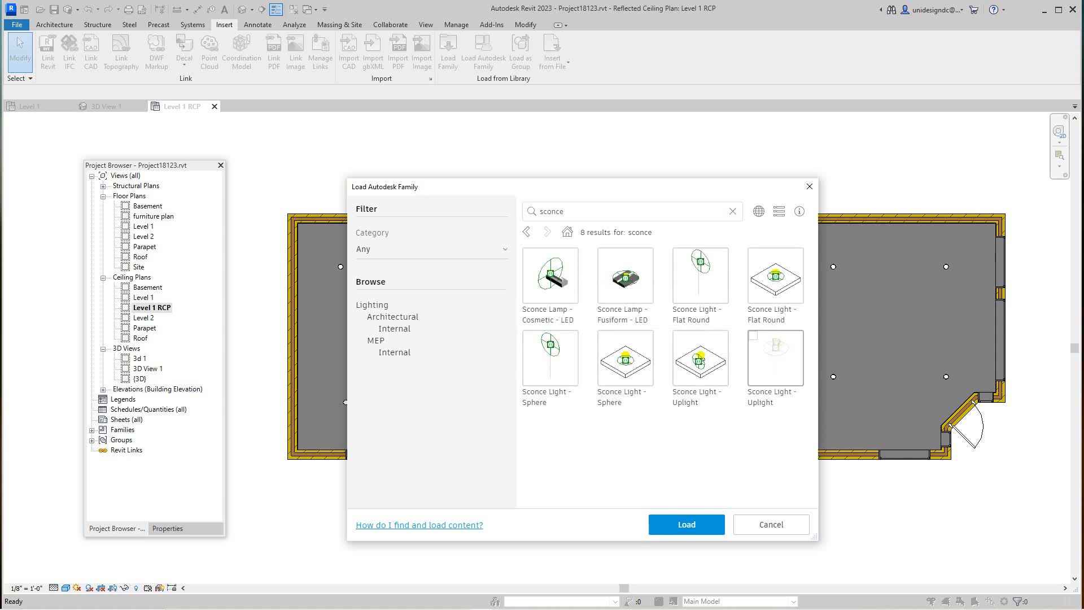
{"action": "left_click", "coordinate": [775, 276]}
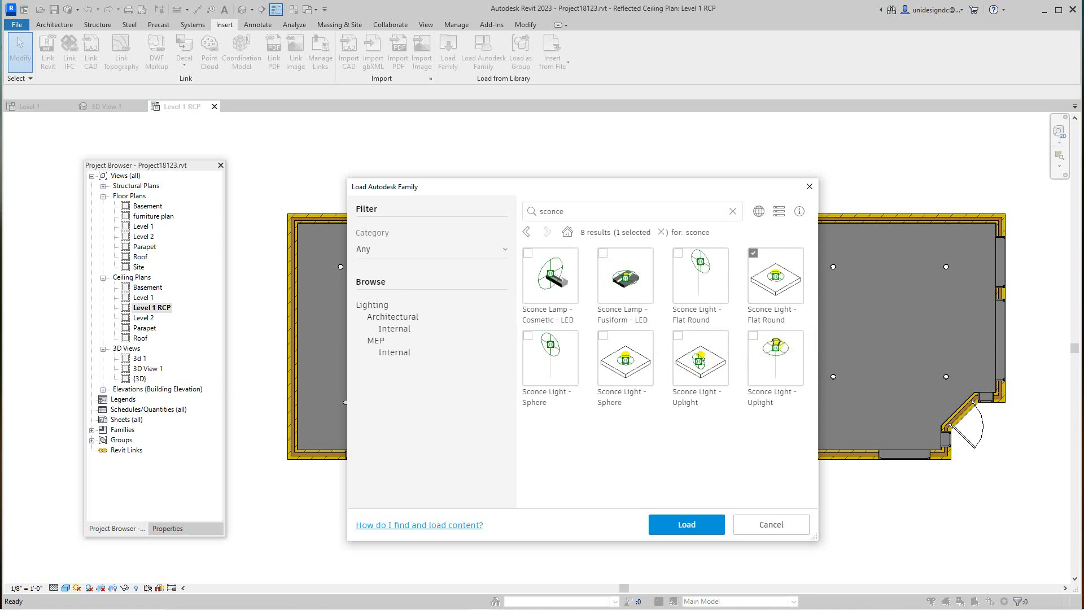
{"action": "left_click", "coordinate": [687, 524]}
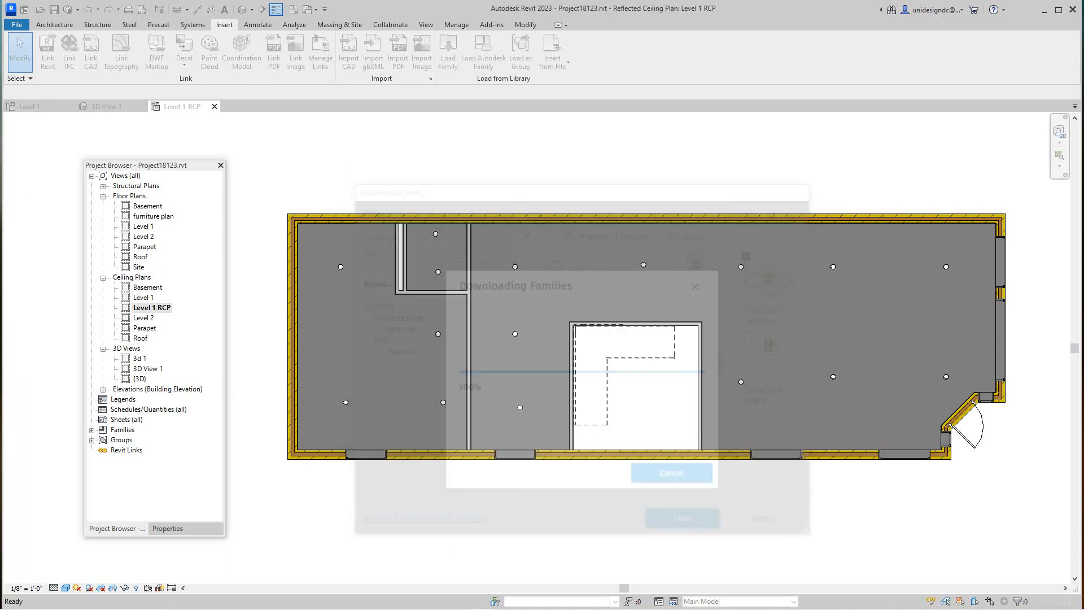
{"action": "scroll", "coordinate": [750, 268], "scroll_direction": "up", "scroll_amount": 2}
{"action": "scroll", "coordinate": [672, 242], "scroll_direction": "down", "scroll_amount": 2}
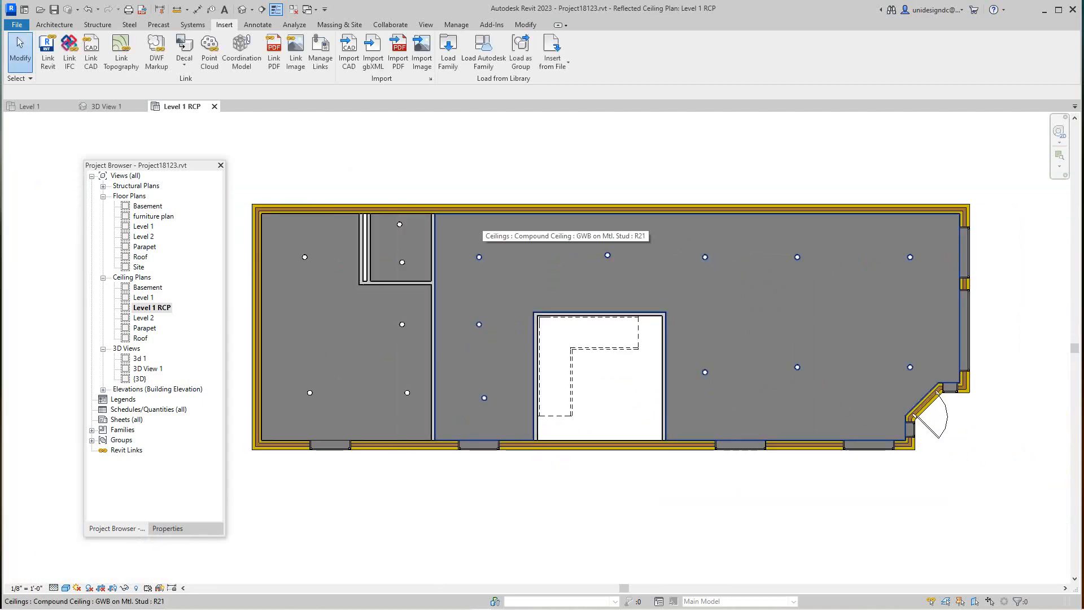
{"action": "scroll", "coordinate": [531, 396], "scroll_direction": "up", "scroll_amount": 2}
{"action": "scroll", "coordinate": [543, 377], "scroll_direction": "down", "scroll_amount": 2}
{"action": "scroll", "coordinate": [747, 388], "scroll_direction": "down", "scroll_amount": 1}
{"action": "scroll", "coordinate": [825, 434], "scroll_direction": "up", "scroll_amount": 2}
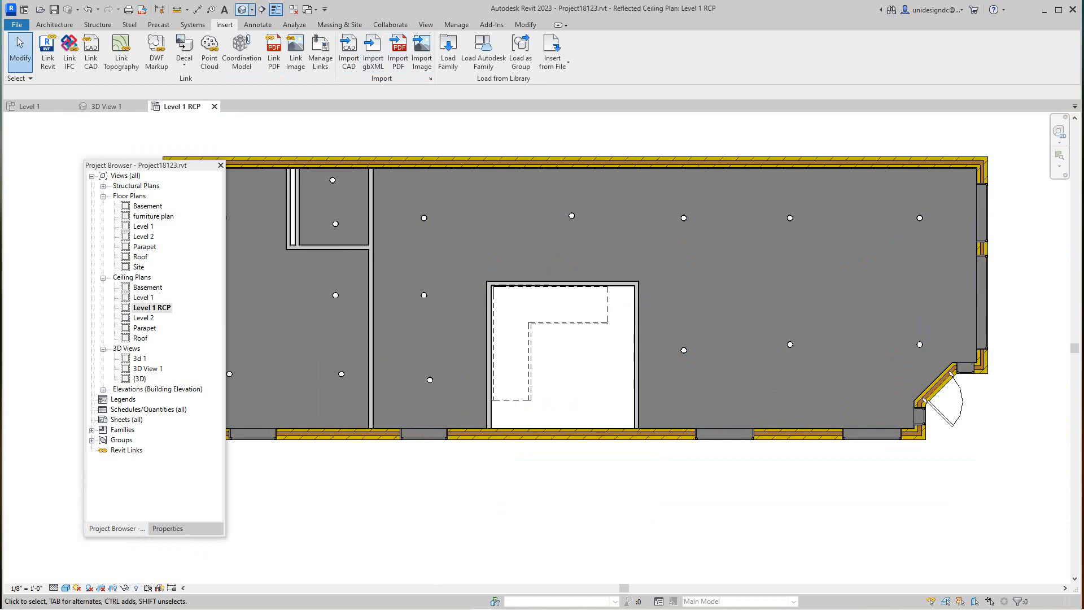
Step: Place three flat round sconce lights on faces of the central room's walls, one each on its upper, right and left walls
{"action": "left_click", "coordinate": [54, 24]}
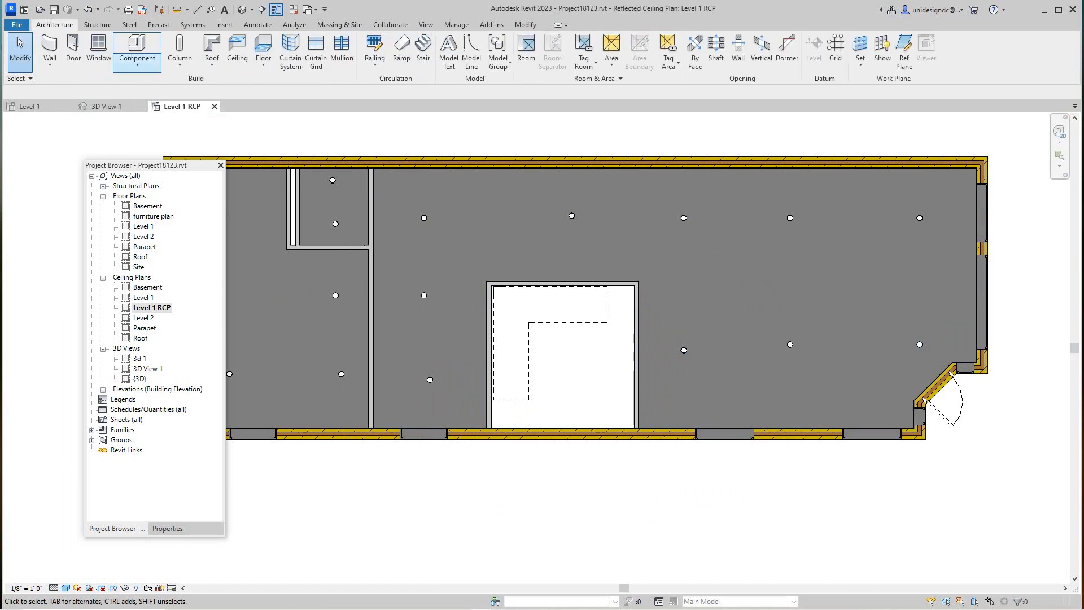
{"action": "left_click", "coordinate": [137, 64]}
{"action": "left_click", "coordinate": [152, 89]}
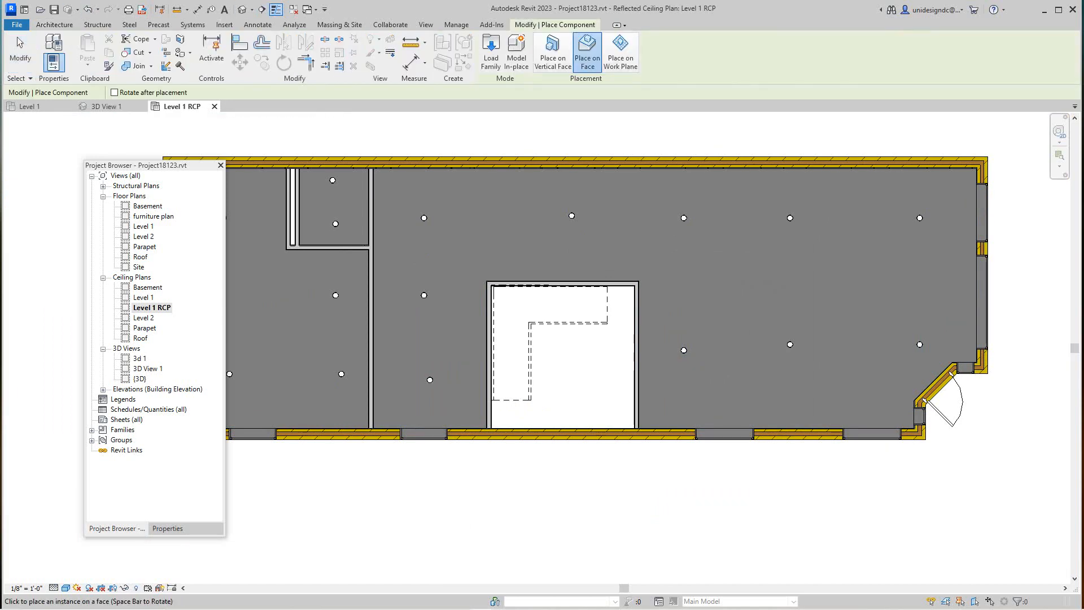
{"action": "scroll", "coordinate": [552, 272], "scroll_direction": "up", "scroll_amount": 1}
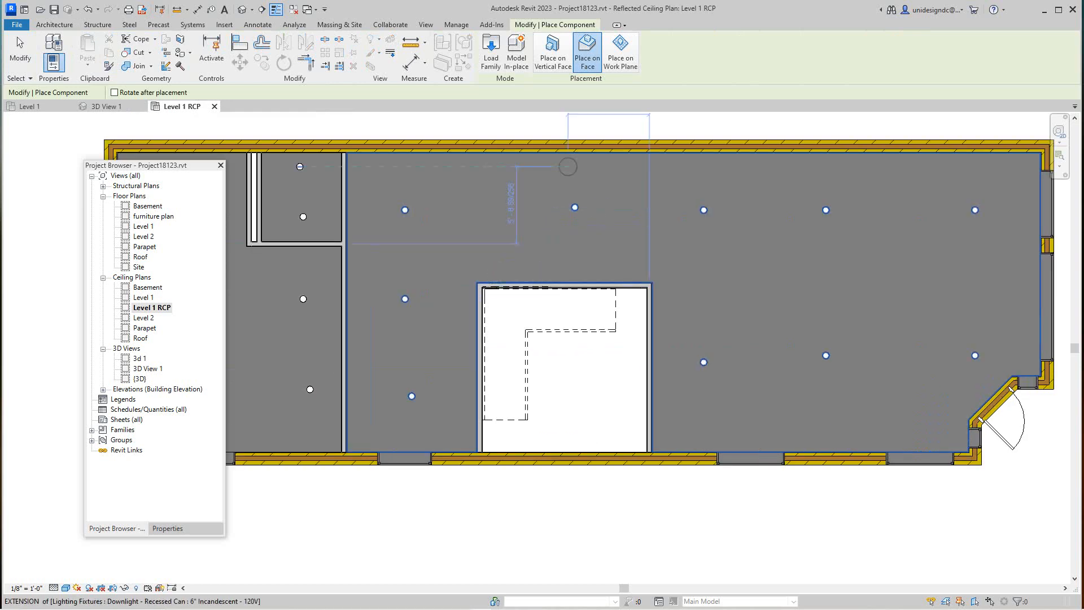
{"action": "left_click", "coordinate": [553, 53]}
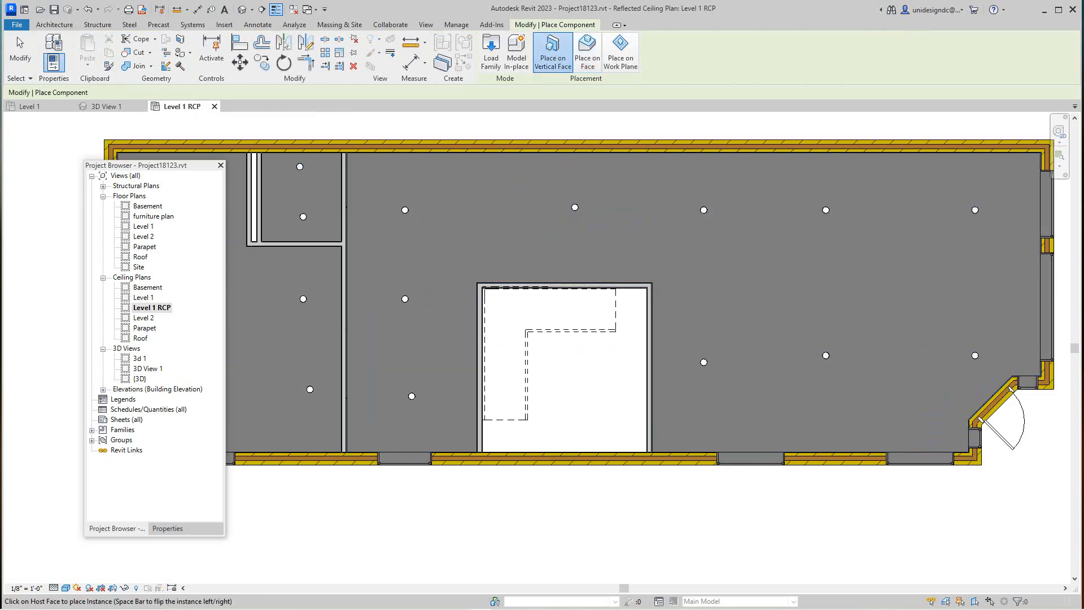
{"action": "left_click", "coordinate": [587, 53]}
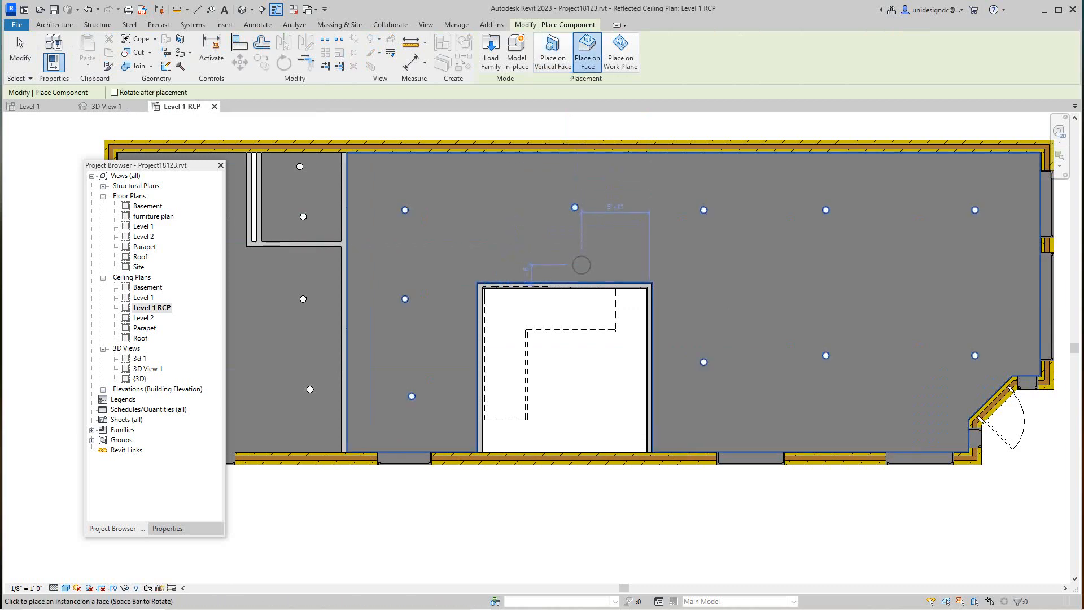
{"action": "left_click", "coordinate": [565, 282]}
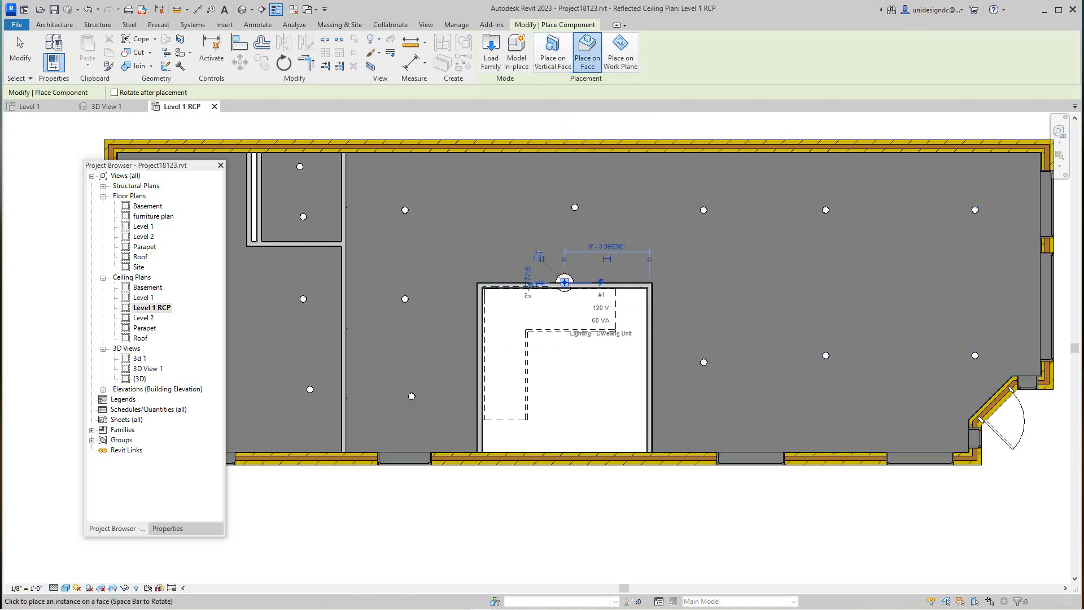
{"action": "left_click", "coordinate": [652, 361]}
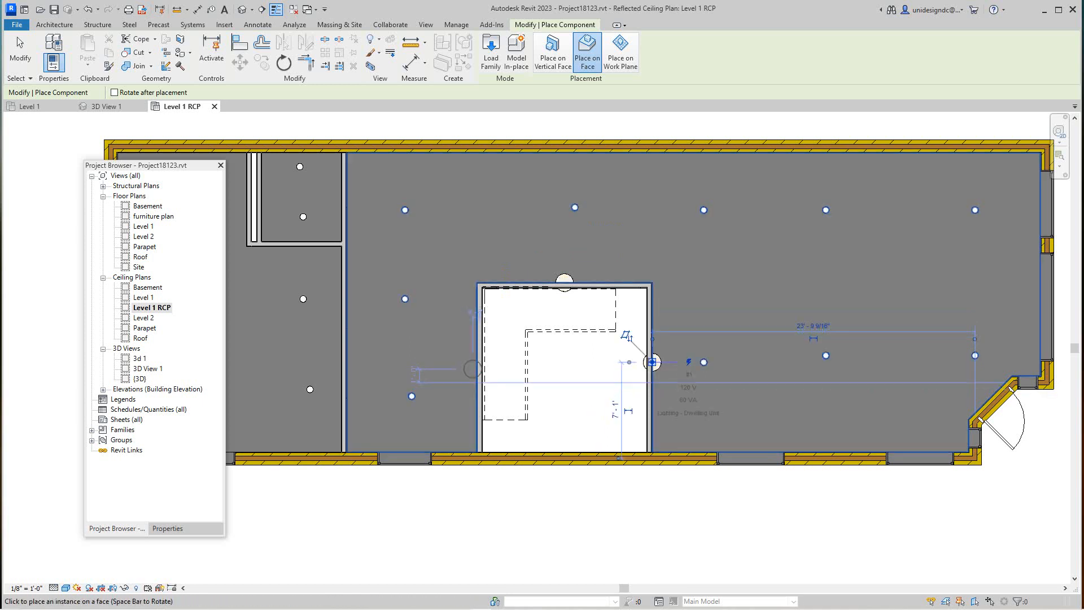
{"action": "left_click", "coordinate": [476, 367]}
{"action": "scroll", "coordinate": [474, 364], "scroll_direction": "down", "scroll_amount": 3}
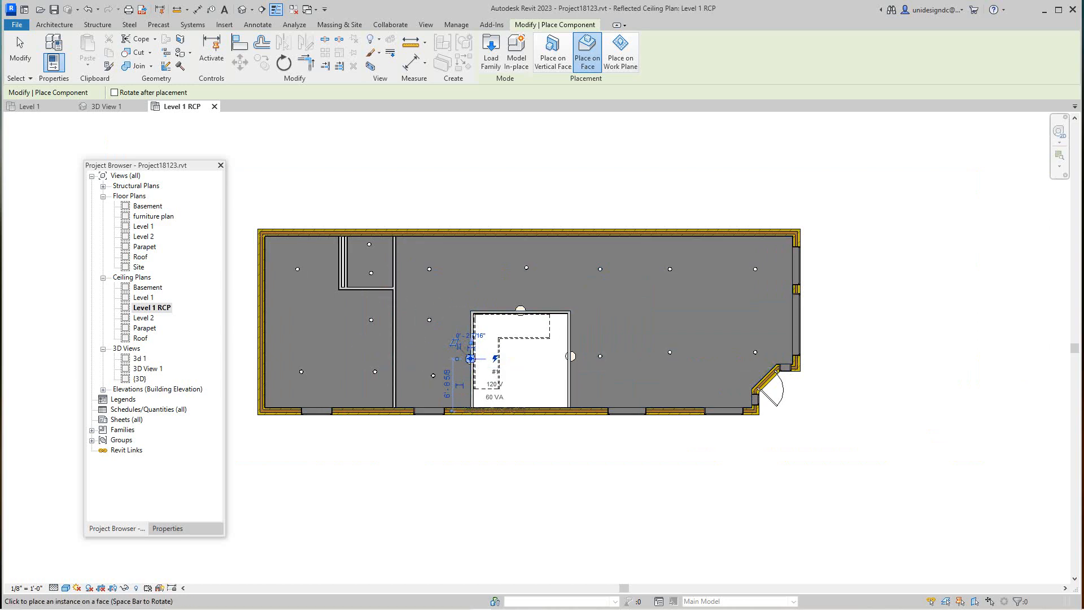
{"action": "right_click", "coordinate": [397, 334]}
{"action": "key", "text": "Escape"}
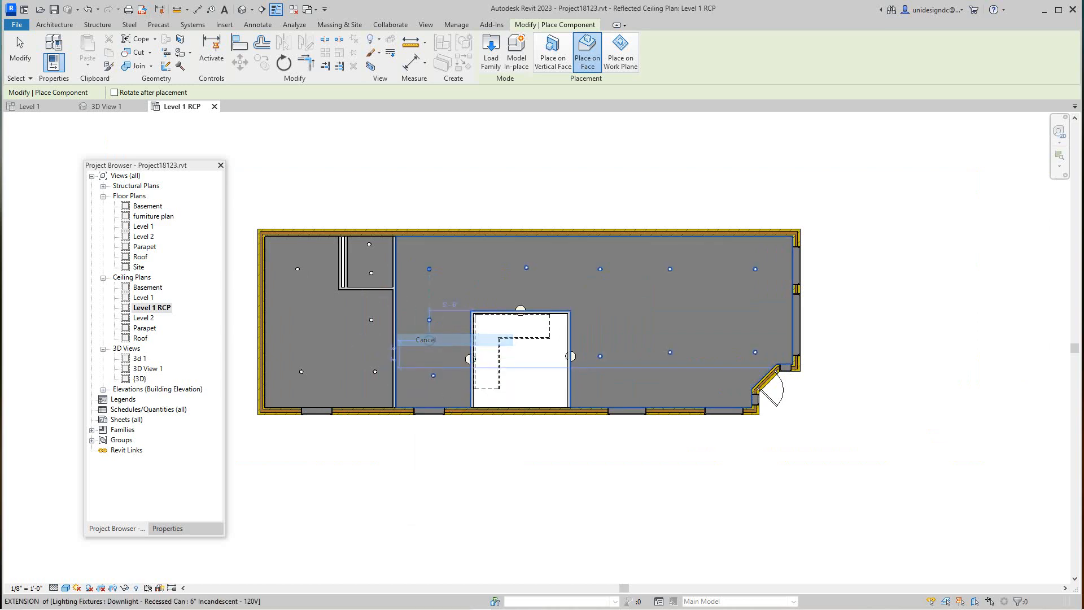
{"action": "right_click", "coordinate": [502, 368]}
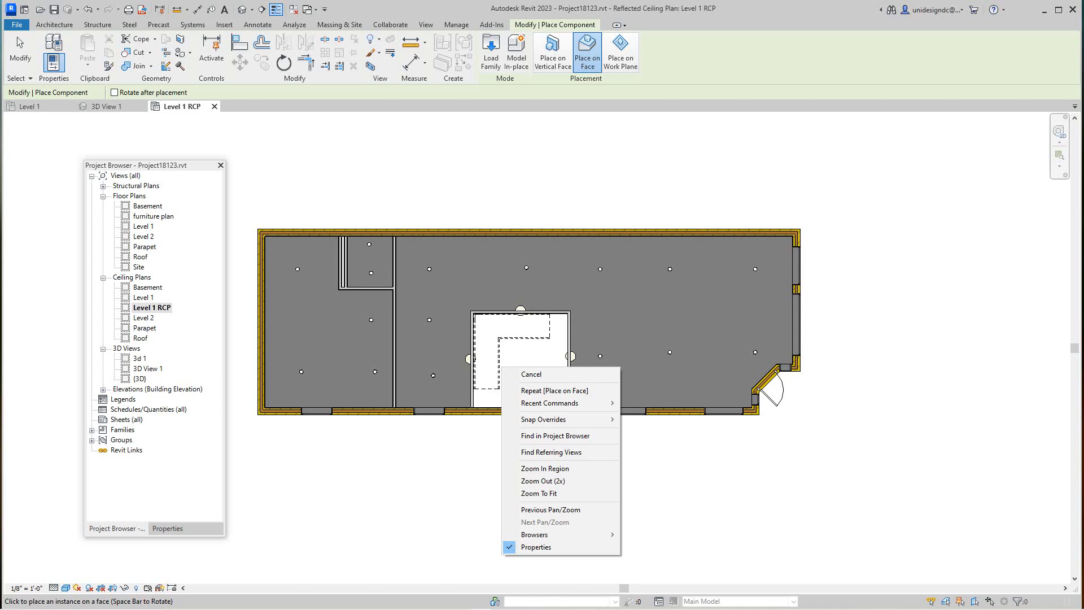
Step: Search the Autodesk family library for WALL WASHER and load the first Downlight - Wall Washer family
{"action": "left_click", "coordinate": [224, 25]}
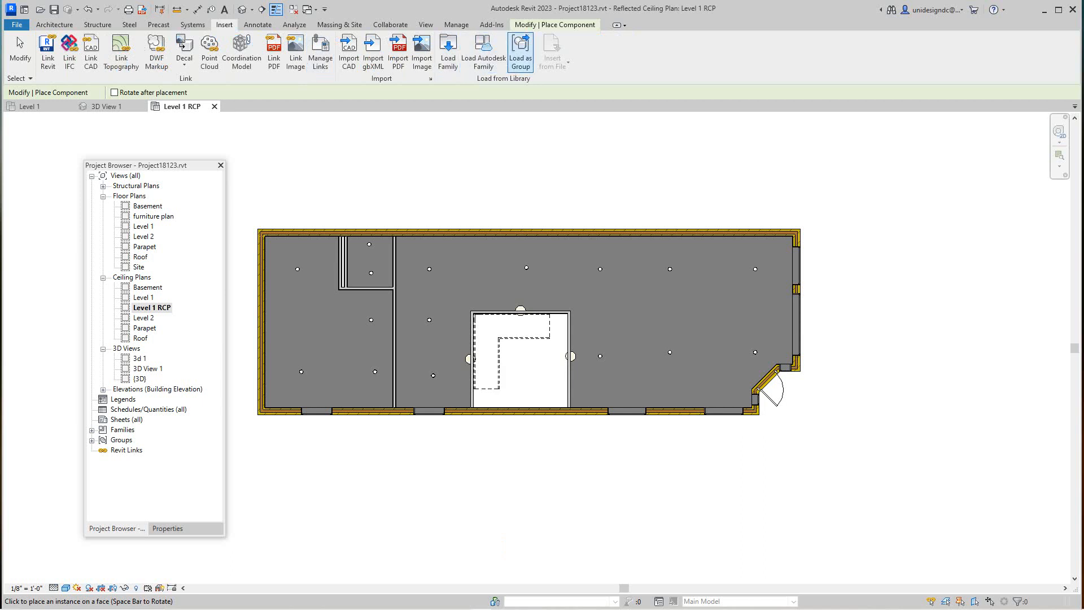
{"action": "left_click", "coordinate": [483, 52]}
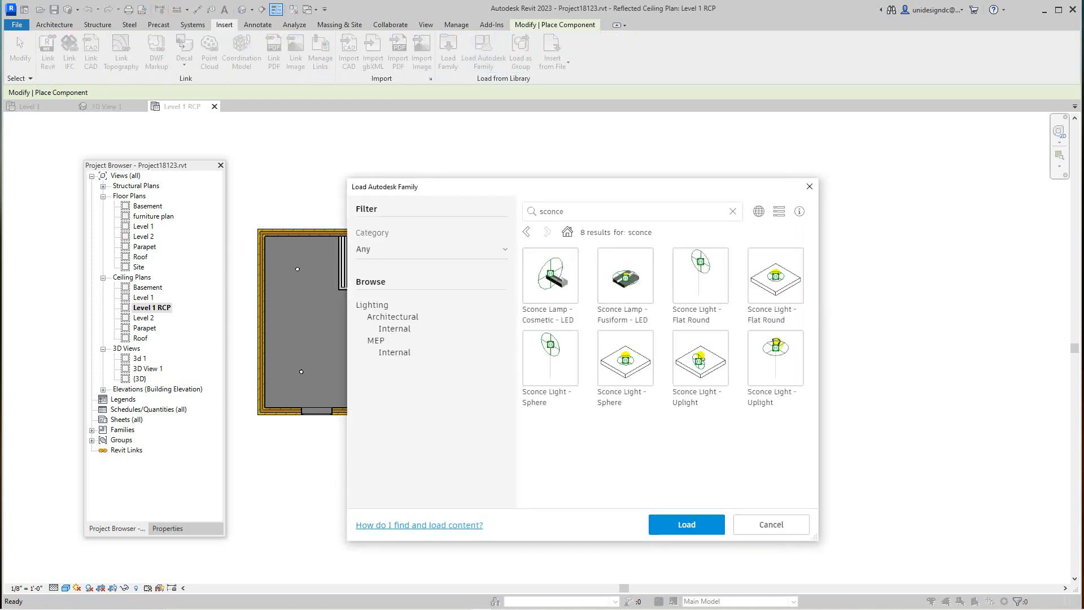
{"action": "double_click", "coordinate": [557, 211]}
{"action": "type", "text": "WALL WASHER"}
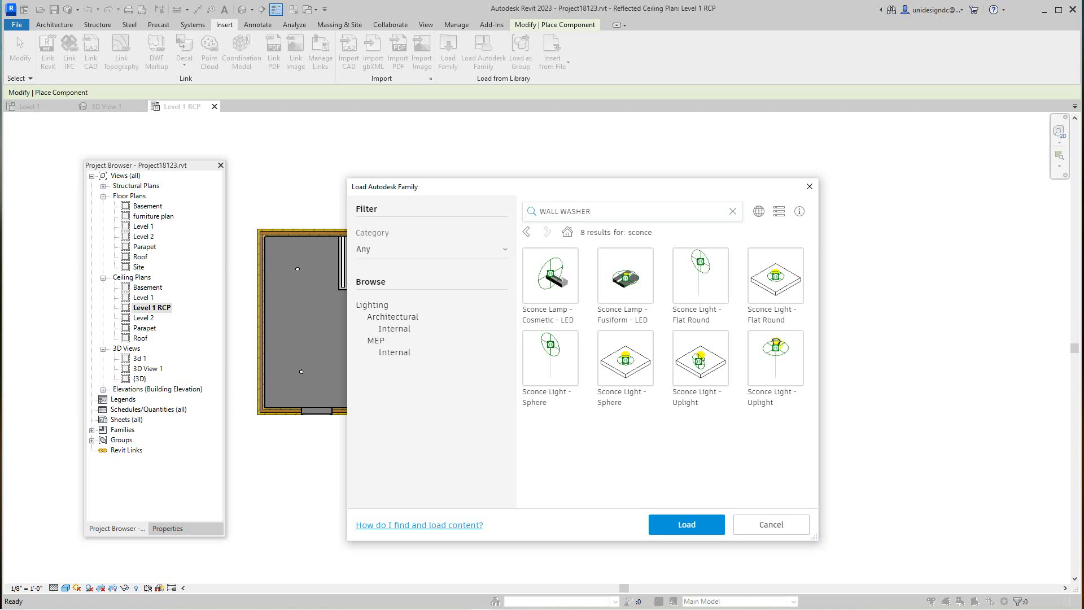
{"action": "key", "text": "Return"}
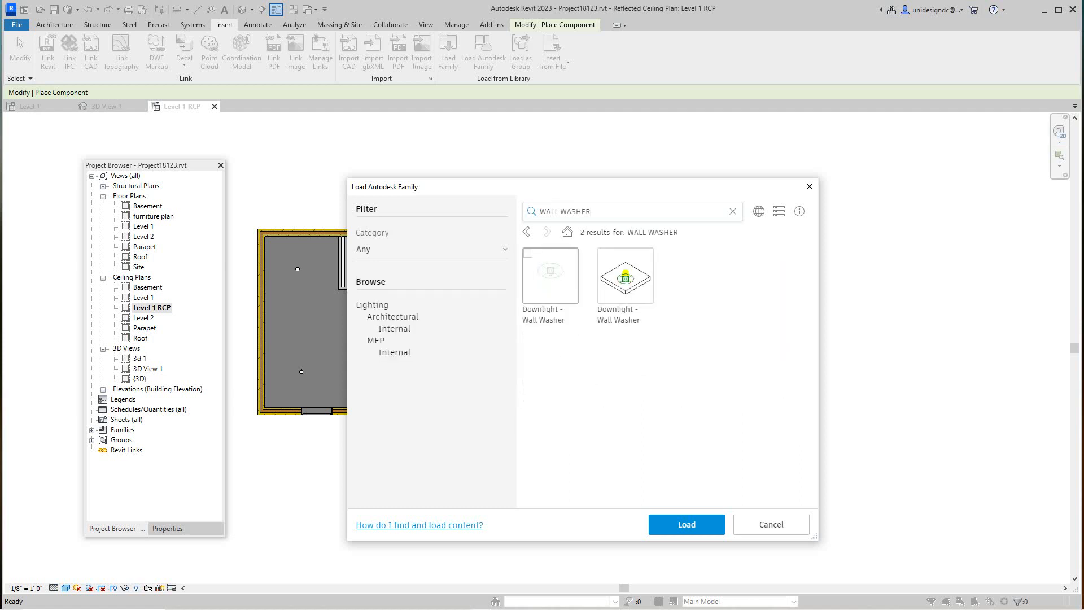
{"action": "left_click", "coordinate": [528, 252]}
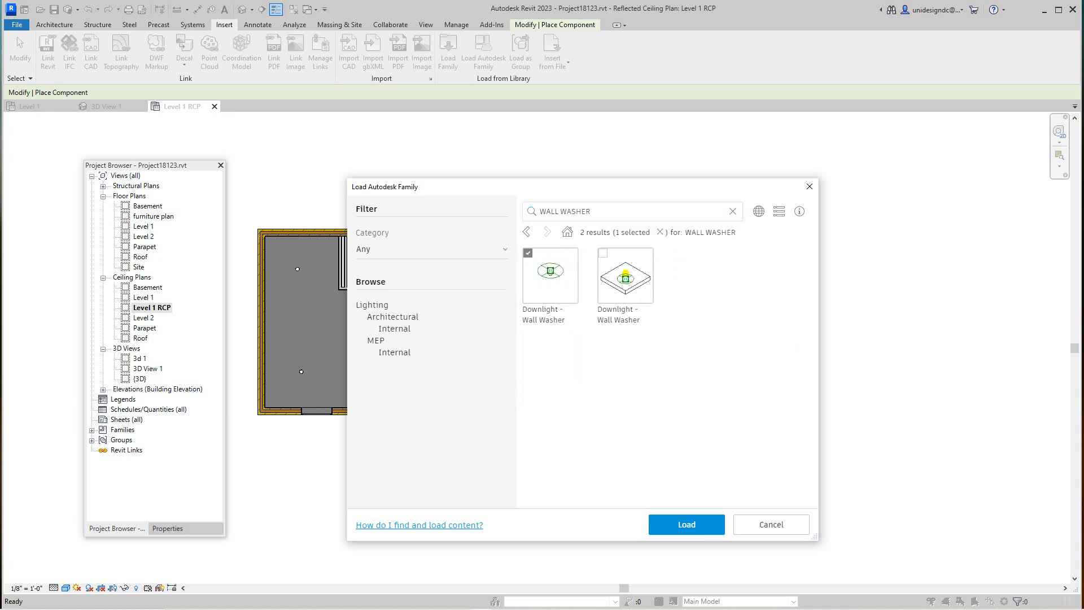
{"action": "left_click", "coordinate": [687, 524]}
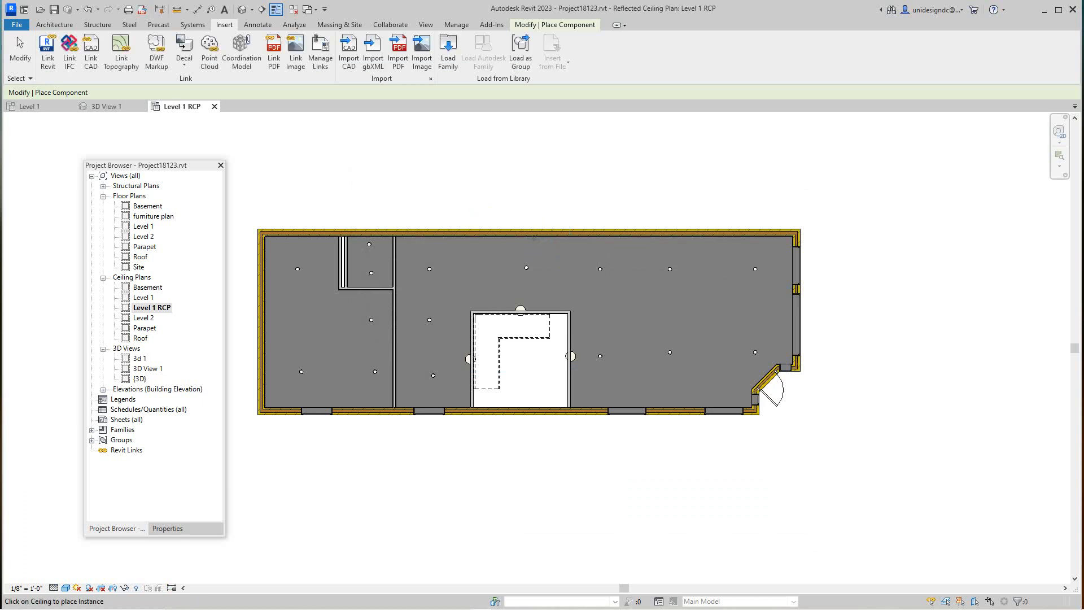
Step: Place three wall washer downlights on the ceiling along the inside of the upper exterior wall, spaced across the large room
{"action": "scroll", "coordinate": [522, 236], "scroll_direction": "up", "scroll_amount": 2}
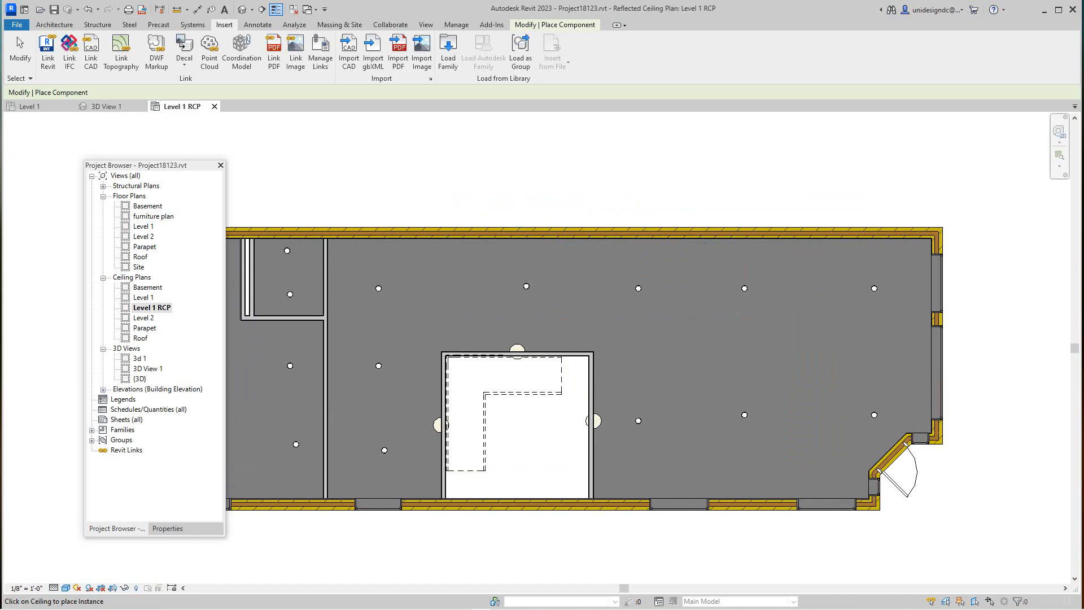
{"action": "scroll", "coordinate": [705, 240], "scroll_direction": "up", "scroll_amount": 2}
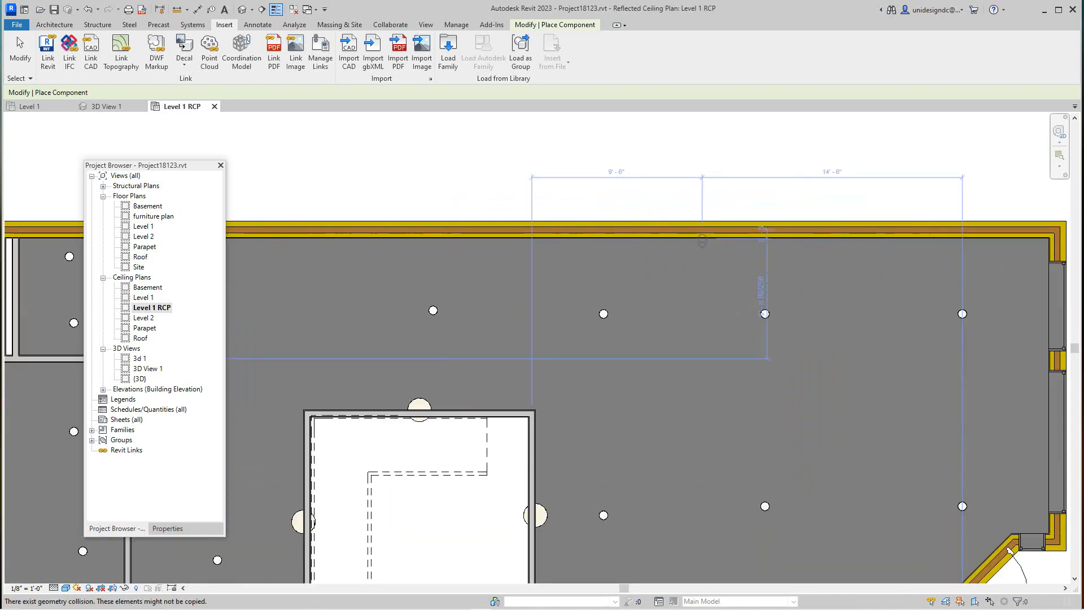
{"action": "scroll", "coordinate": [705, 239], "scroll_direction": "up", "scroll_amount": 2}
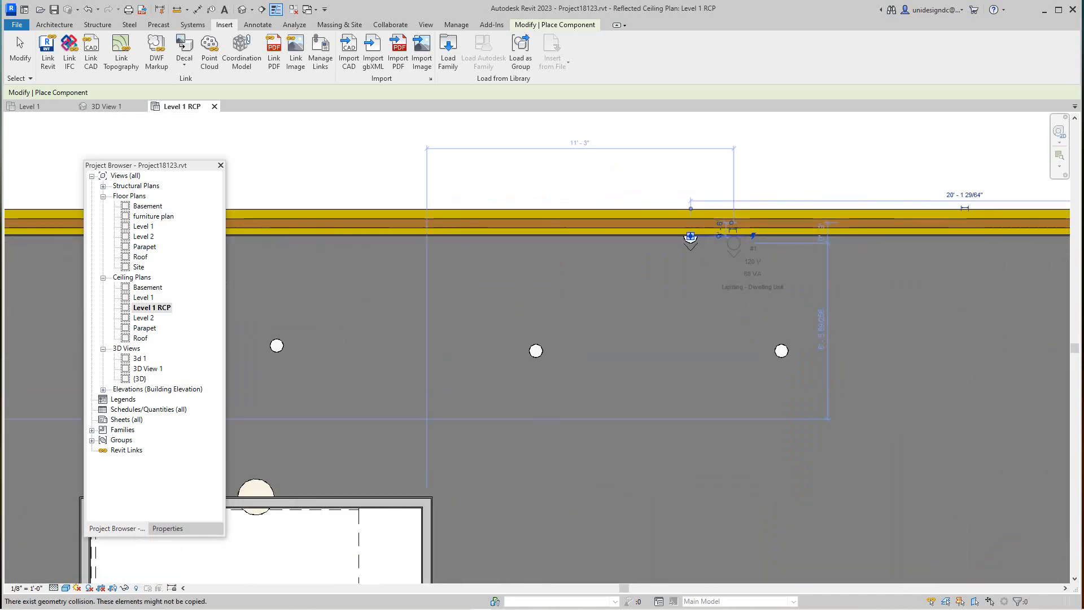
{"action": "middle_click_drag", "start_coordinate": [691, 236], "coordinate": [443, 239]}
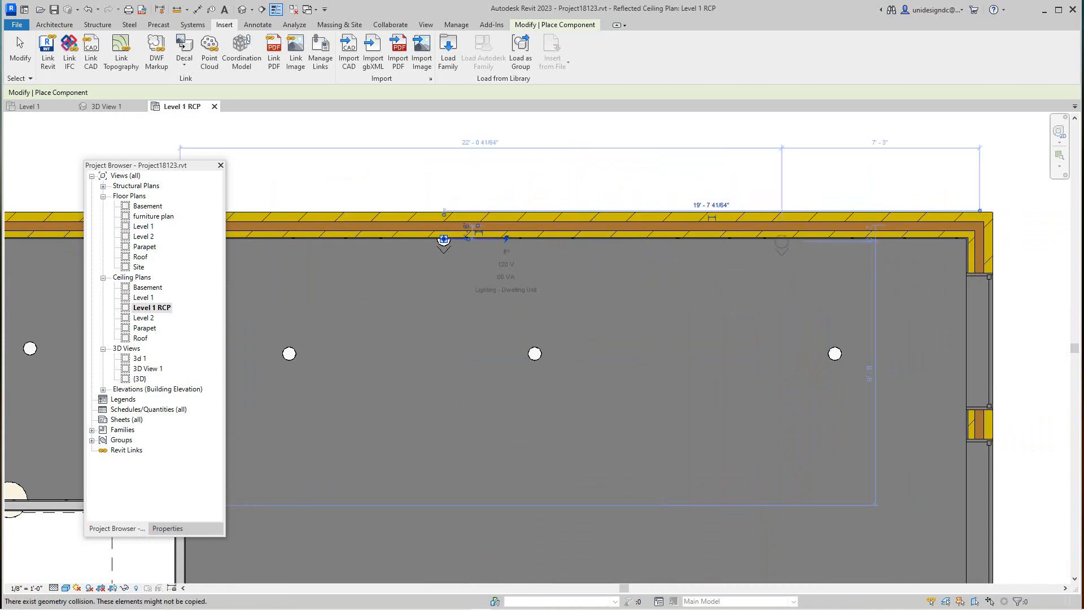
{"action": "left_click", "coordinate": [443, 240]}
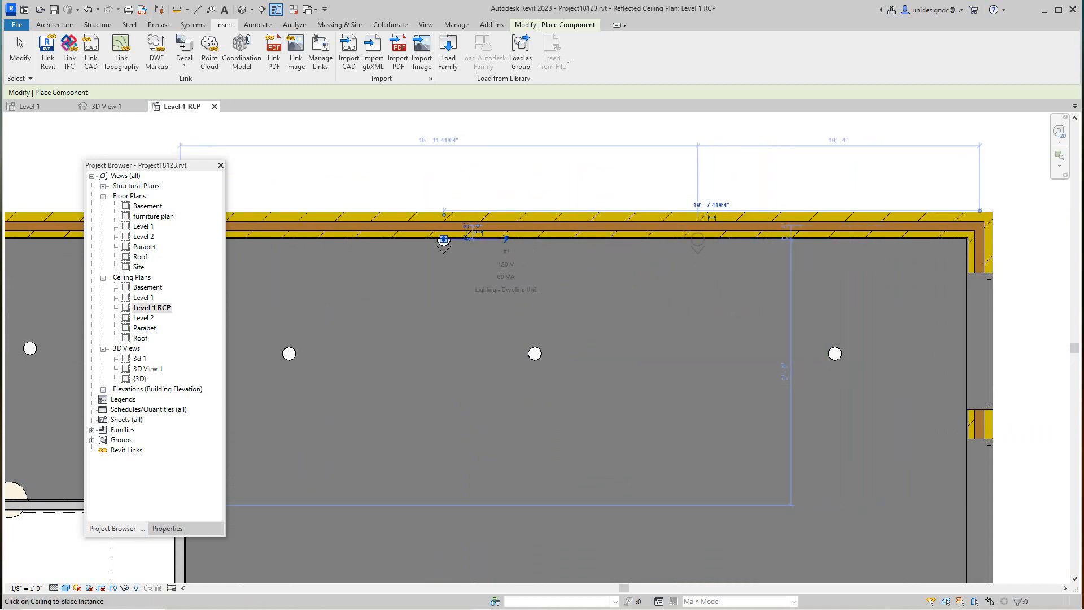
{"action": "scroll", "coordinate": [698, 254], "scroll_direction": "down", "scroll_amount": 2}
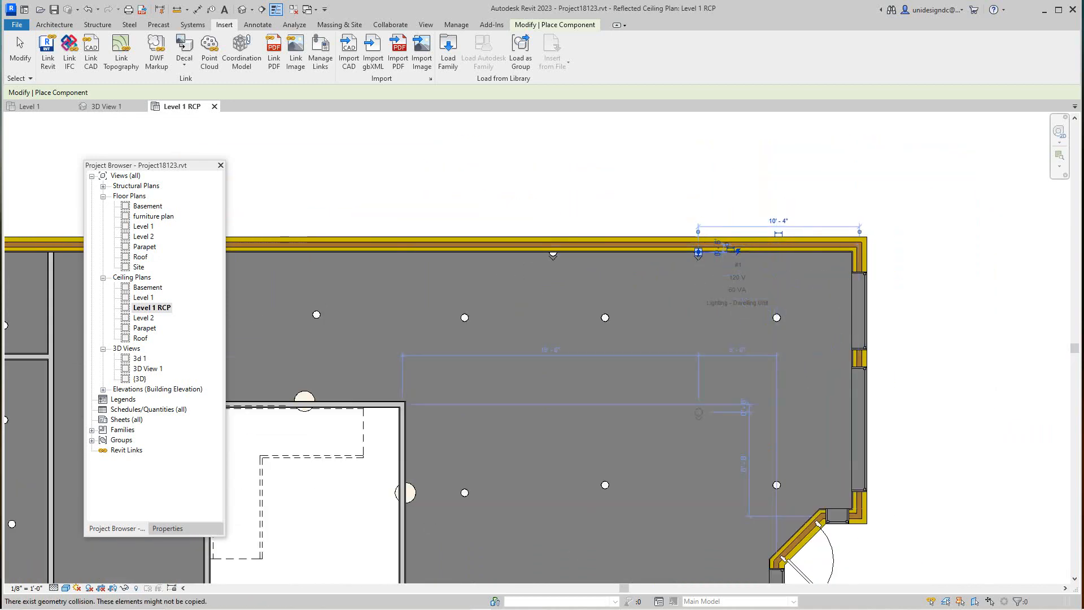
{"action": "scroll", "coordinate": [447, 248], "scroll_direction": "up", "scroll_amount": 1}
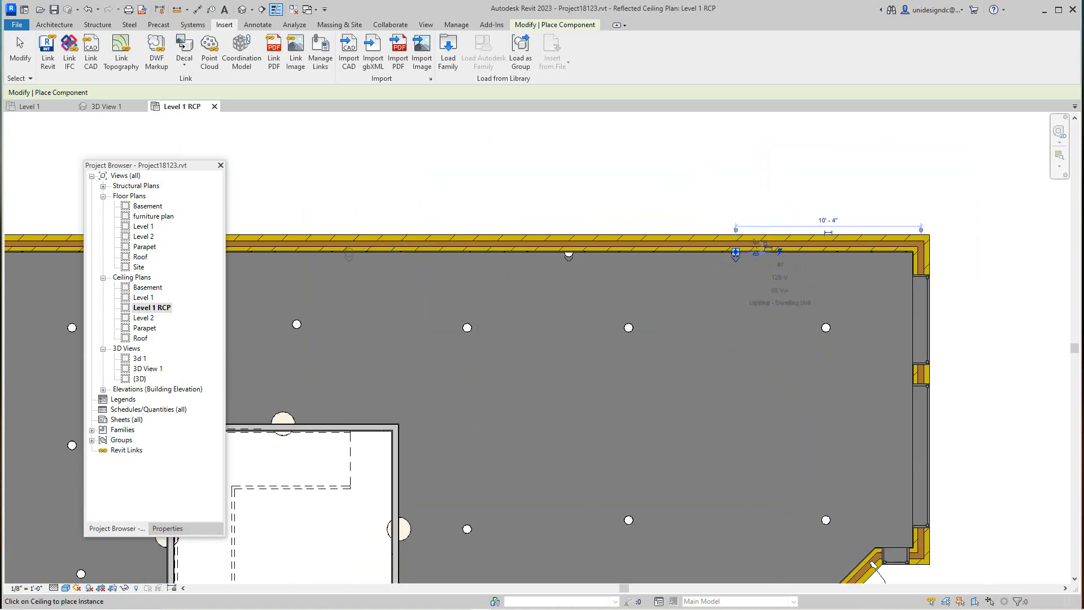
{"action": "left_click", "coordinate": [735, 252]}
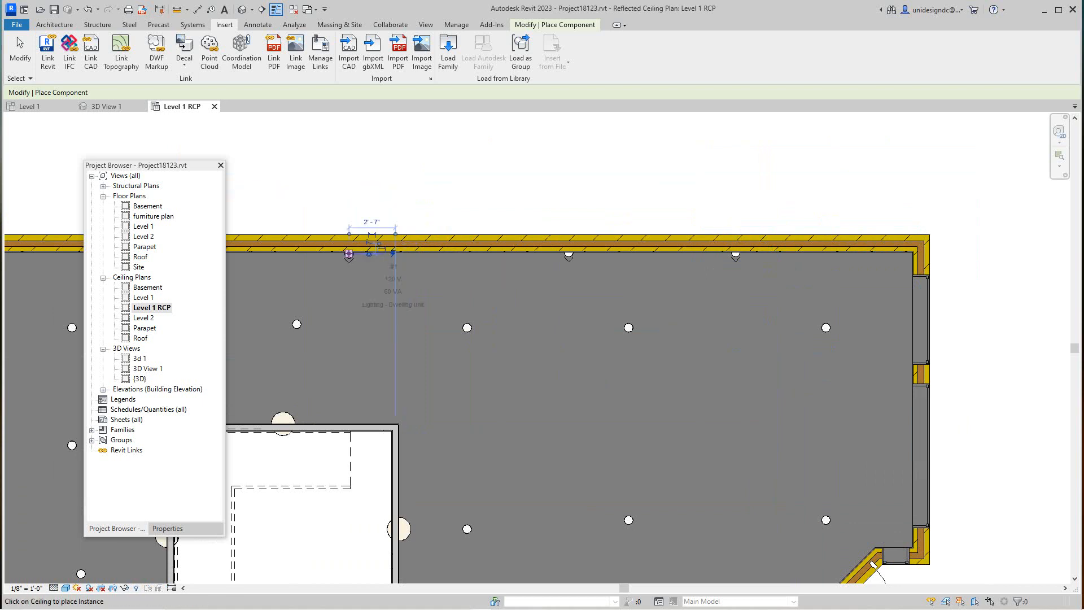
{"action": "right_click", "coordinate": [348, 253]}
{"action": "left_click", "coordinate": [387, 262]}
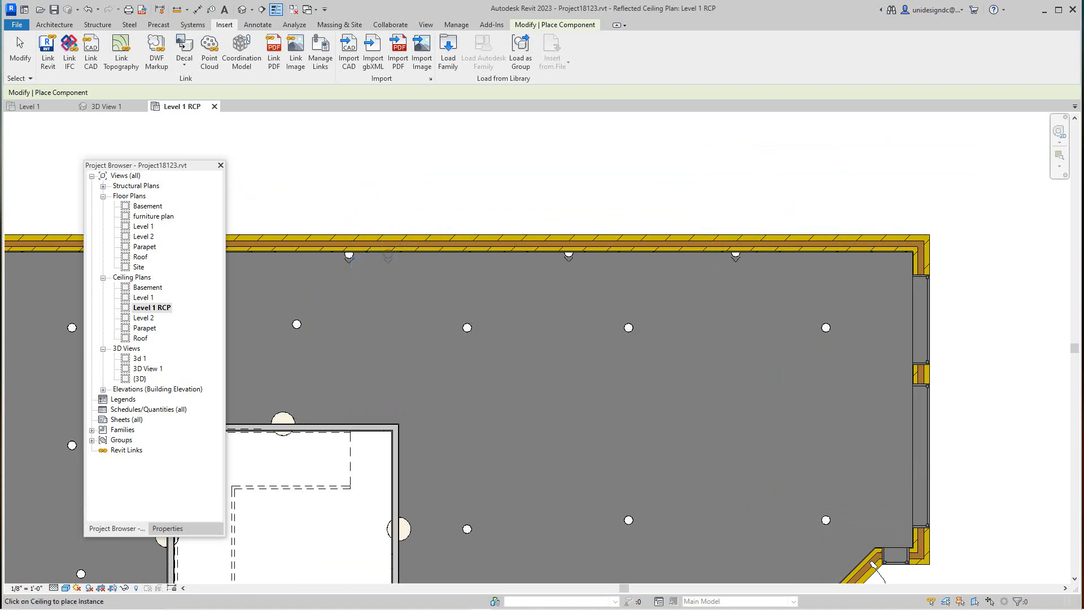
{"action": "right_click", "coordinate": [526, 232]}
{"action": "left_click", "coordinate": [555, 240]}
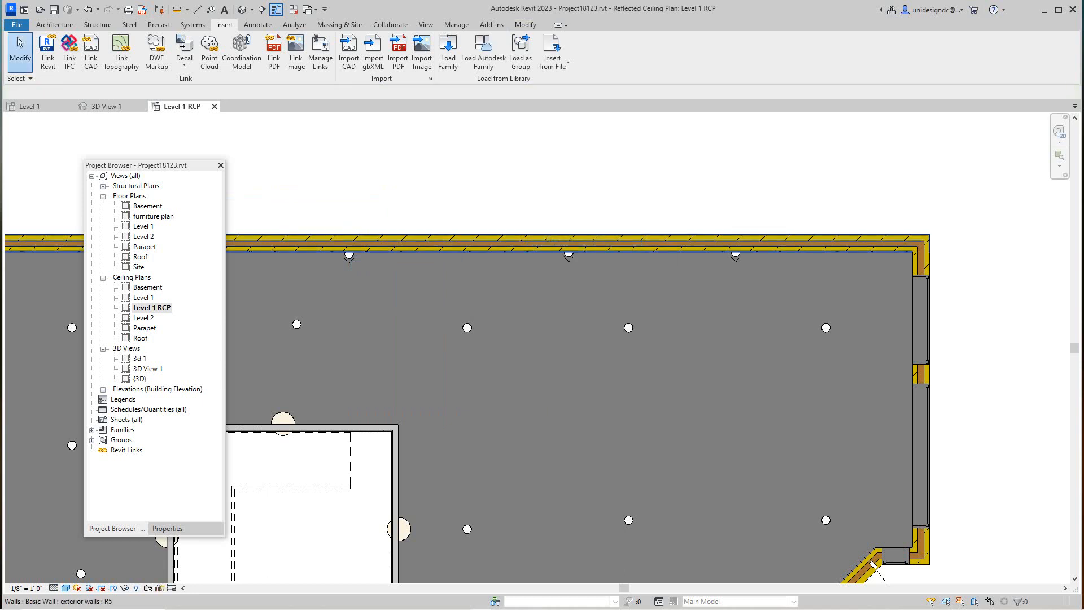
Step: Create a new legend view named RCP LEGEND for the reflected ceiling plan
{"action": "scroll", "coordinate": [556, 258], "scroll_direction": "down", "scroll_amount": 2}
{"action": "middle_click_drag", "start_coordinate": [518, 207], "coordinate": [573, 180]}
{"action": "scroll", "coordinate": [574, 180], "scroll_direction": "down", "scroll_amount": 2}
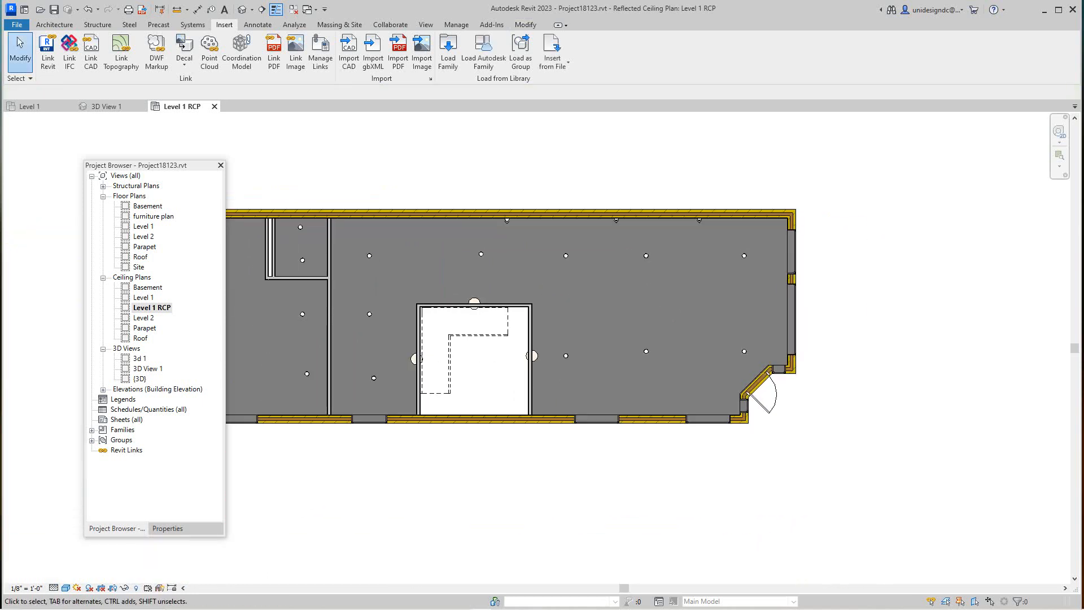
{"action": "scroll", "coordinate": [494, 165], "scroll_direction": "down", "scroll_amount": 1}
{"action": "middle_click_drag", "start_coordinate": [494, 165], "coordinate": [537, 144]}
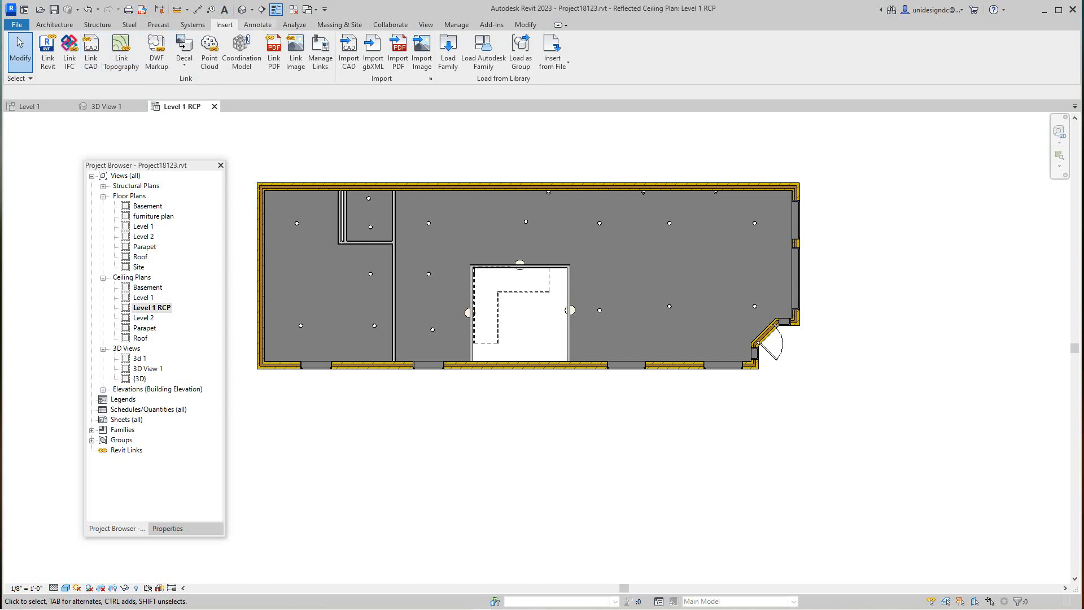
{"action": "left_click", "coordinate": [426, 24]}
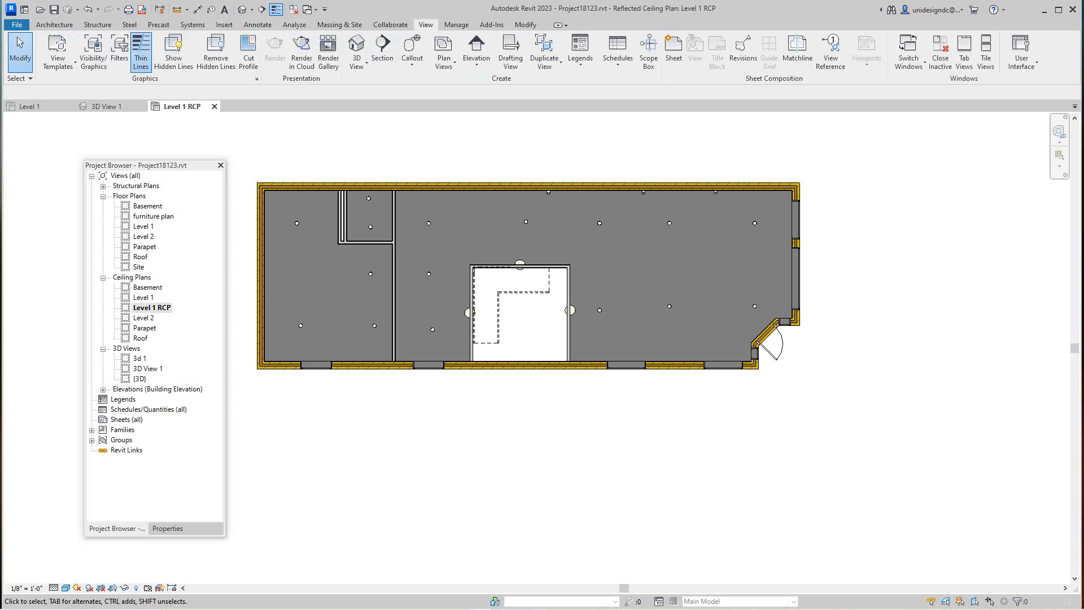
{"action": "left_click", "coordinate": [580, 54]}
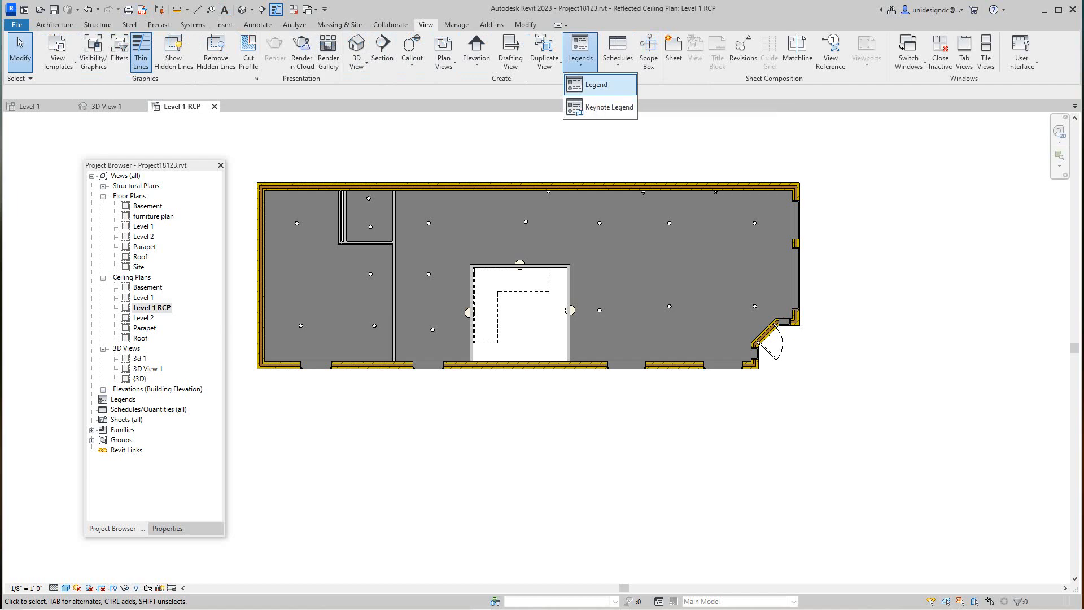
{"action": "left_click", "coordinate": [596, 84]}
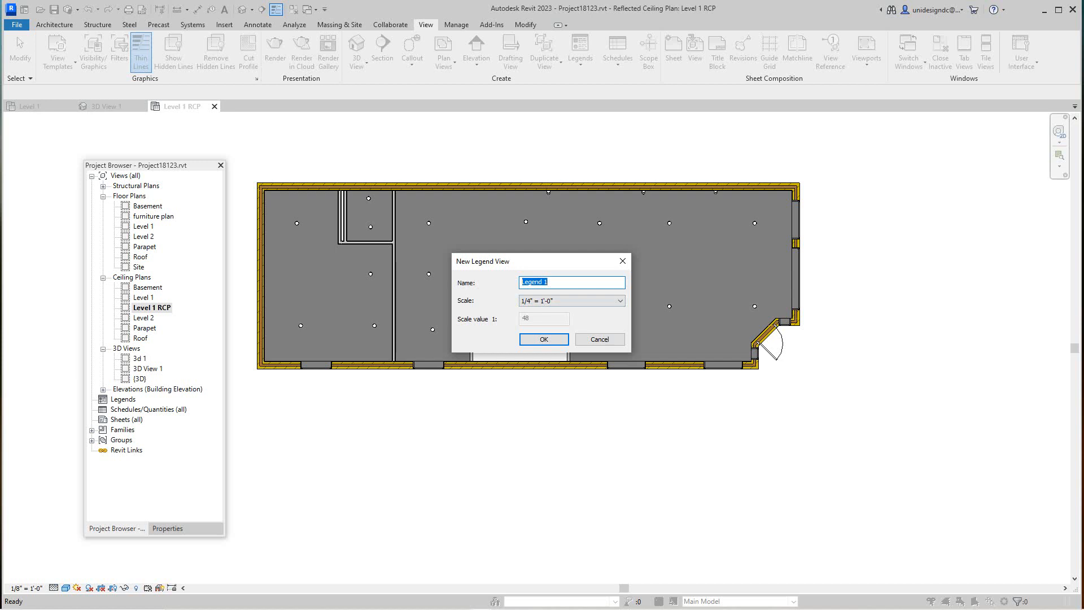
{"action": "type", "text": "RCP LEGEND"}
{"action": "left_click", "coordinate": [544, 339]}
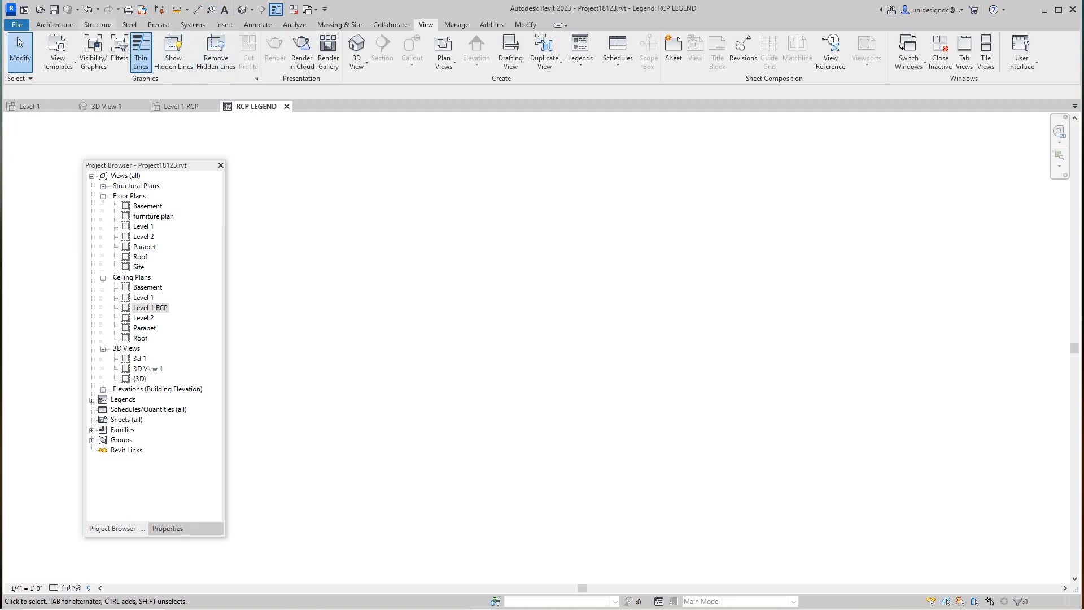
{"action": "left_click", "coordinate": [54, 25]}
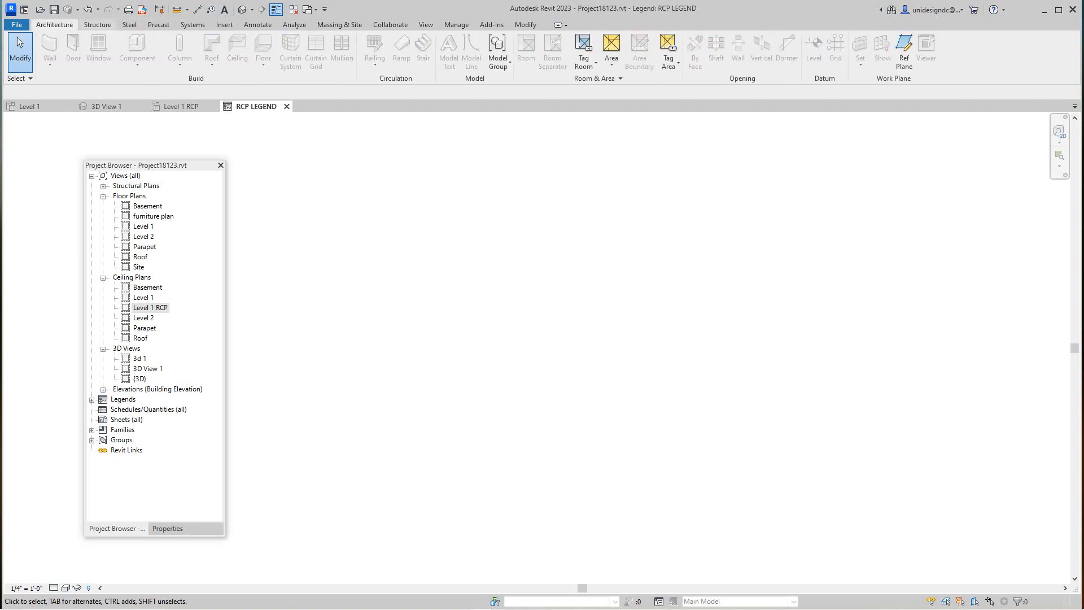
{"action": "left_click", "coordinate": [97, 25]}
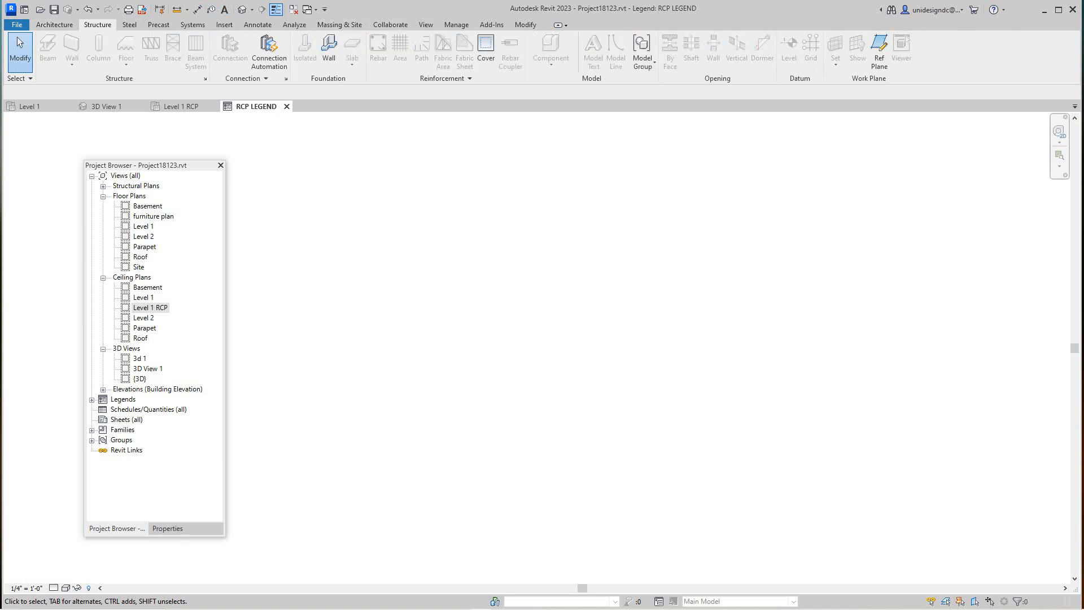
{"action": "left_click", "coordinate": [426, 25]}
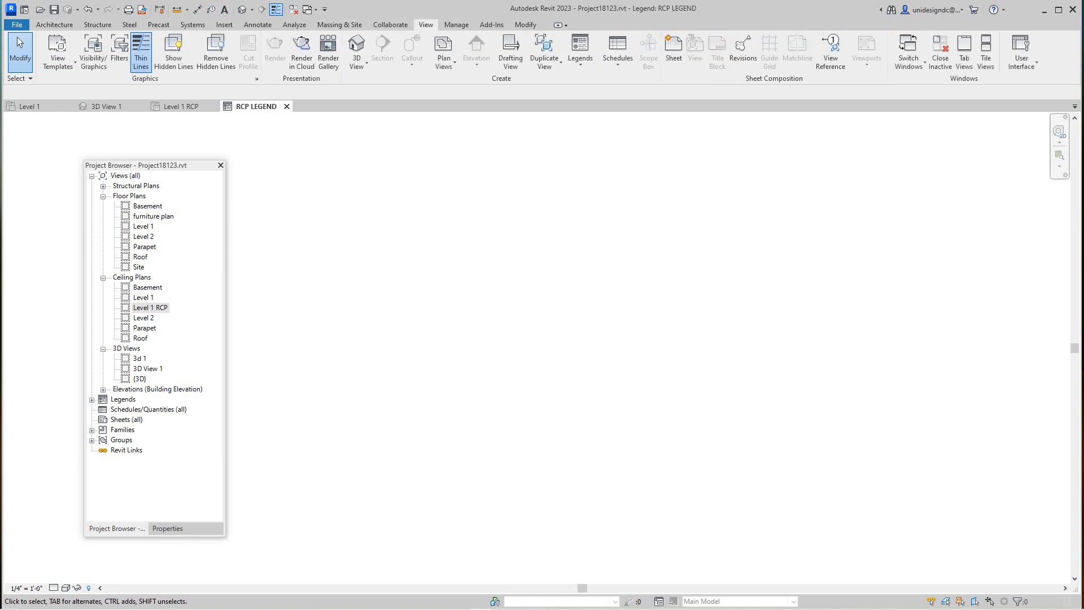
{"action": "left_click", "coordinate": [579, 51]}
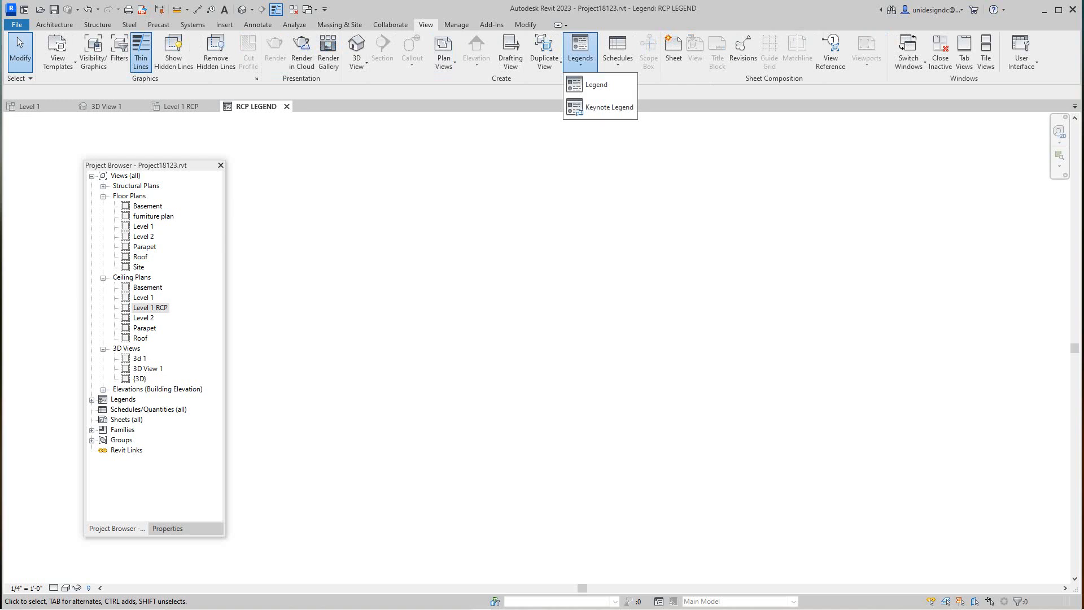
{"action": "key", "text": "Escape"}
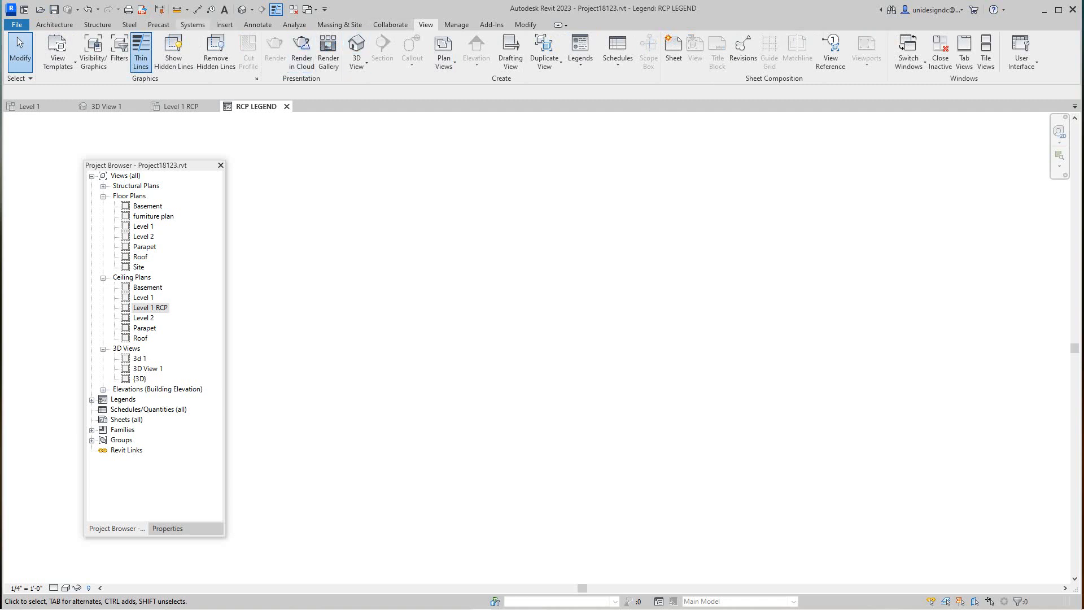
{"action": "left_click", "coordinate": [224, 24]}
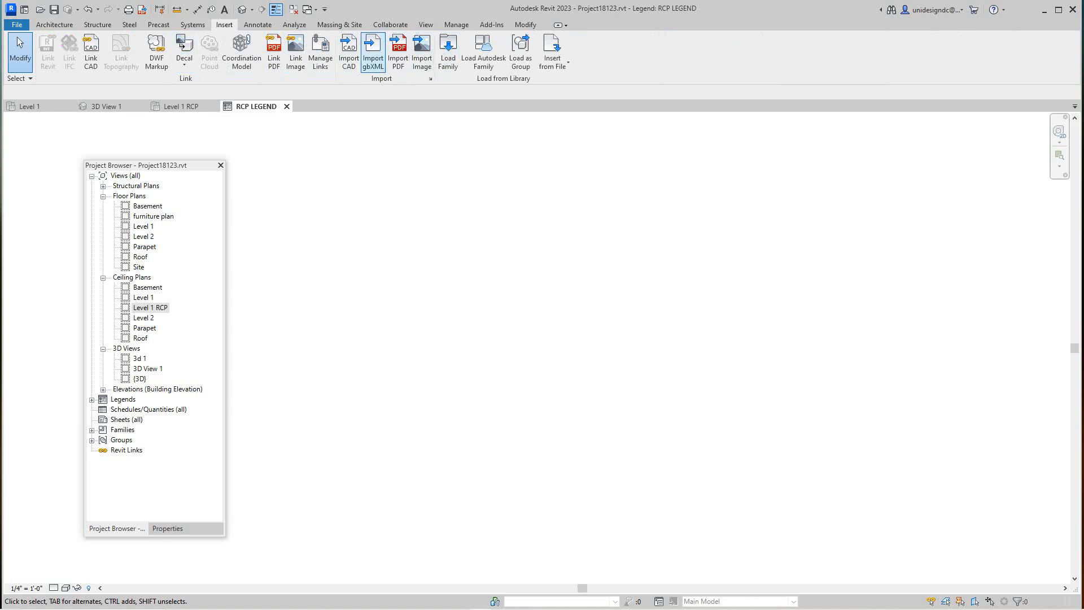
{"action": "left_click", "coordinate": [54, 25]}
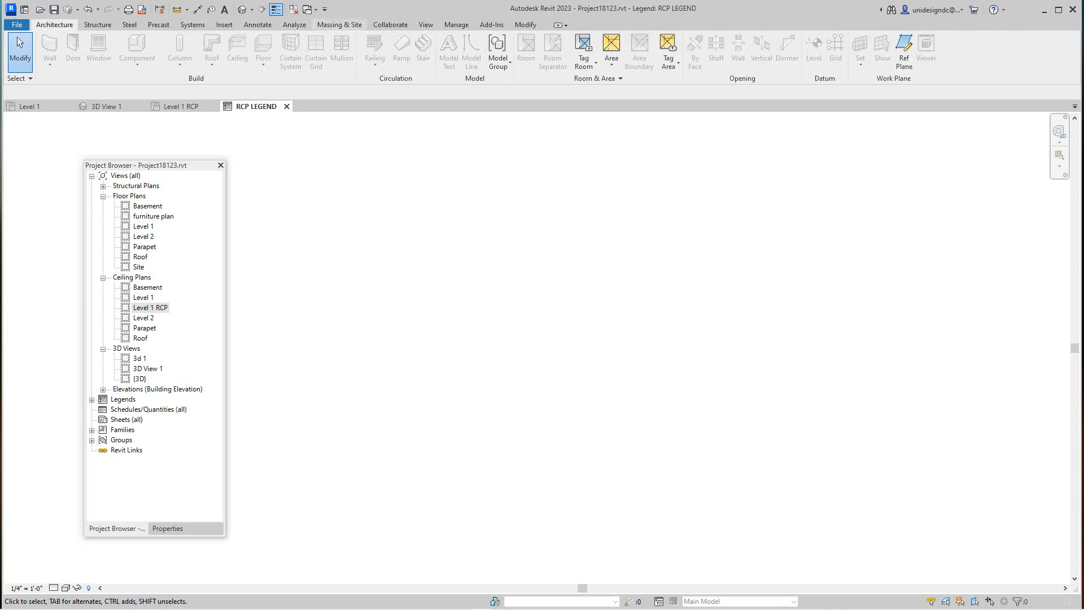
{"action": "left_click", "coordinate": [426, 24]}
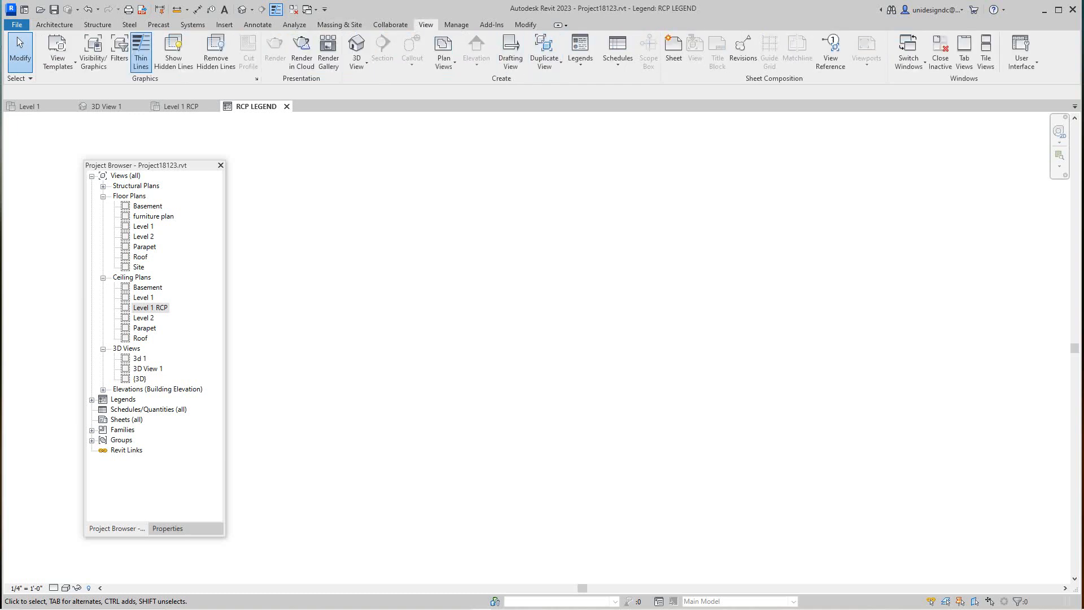
{"action": "left_click", "coordinate": [580, 56]}
{"action": "left_click", "coordinate": [581, 56]}
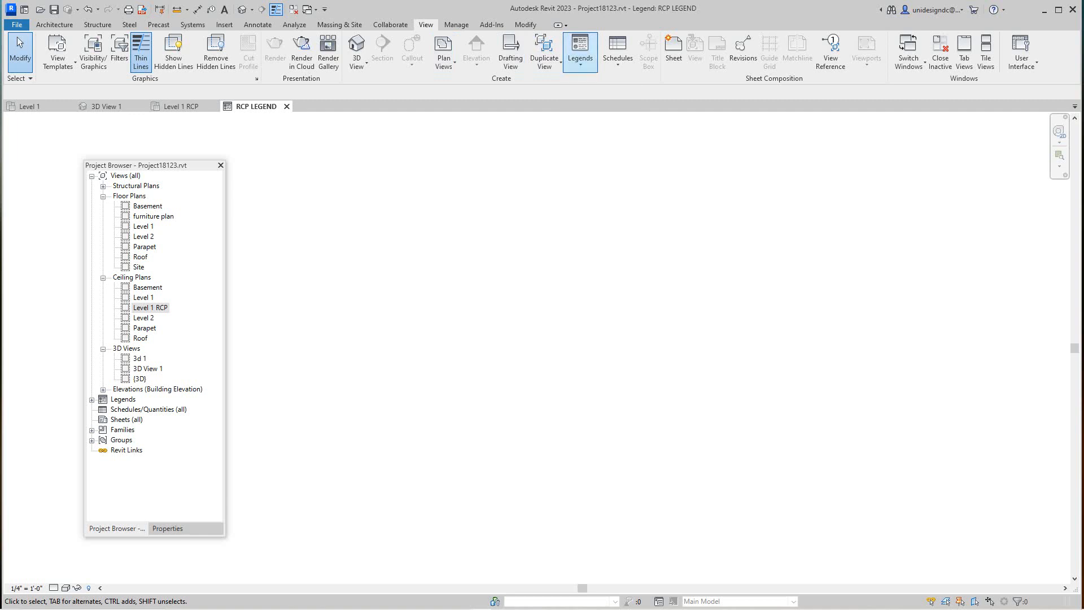
{"action": "left_click", "coordinate": [55, 25]}
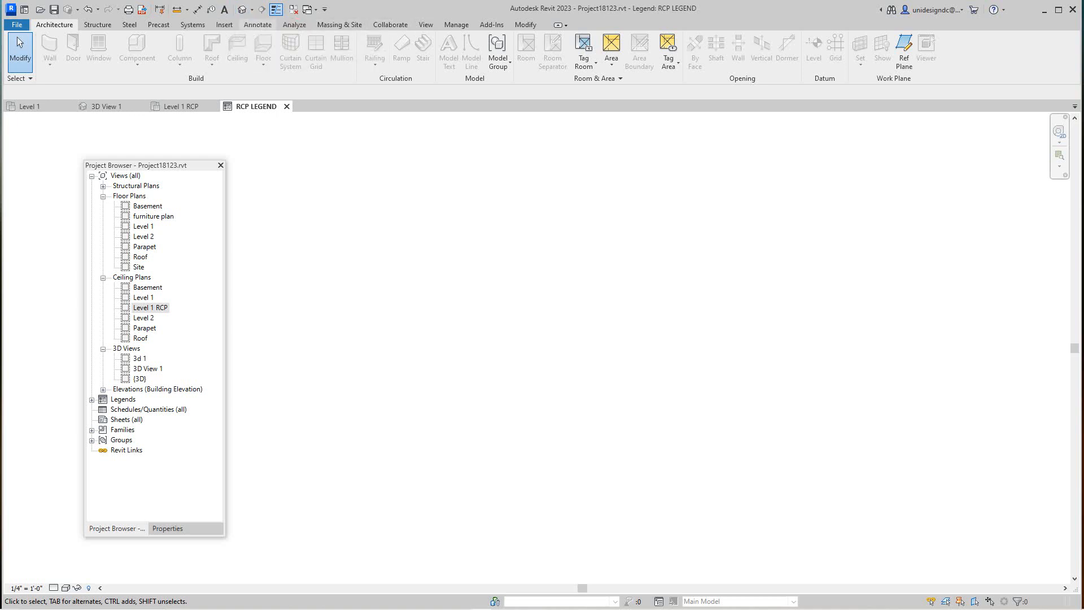
{"action": "left_click", "coordinate": [224, 25]}
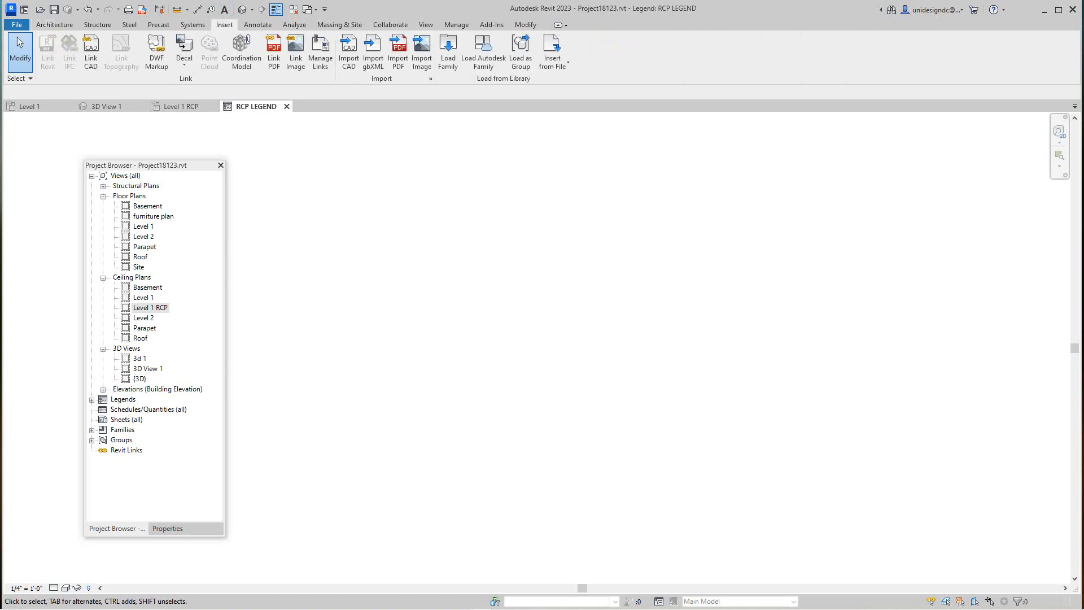
{"action": "left_click", "coordinate": [258, 24]}
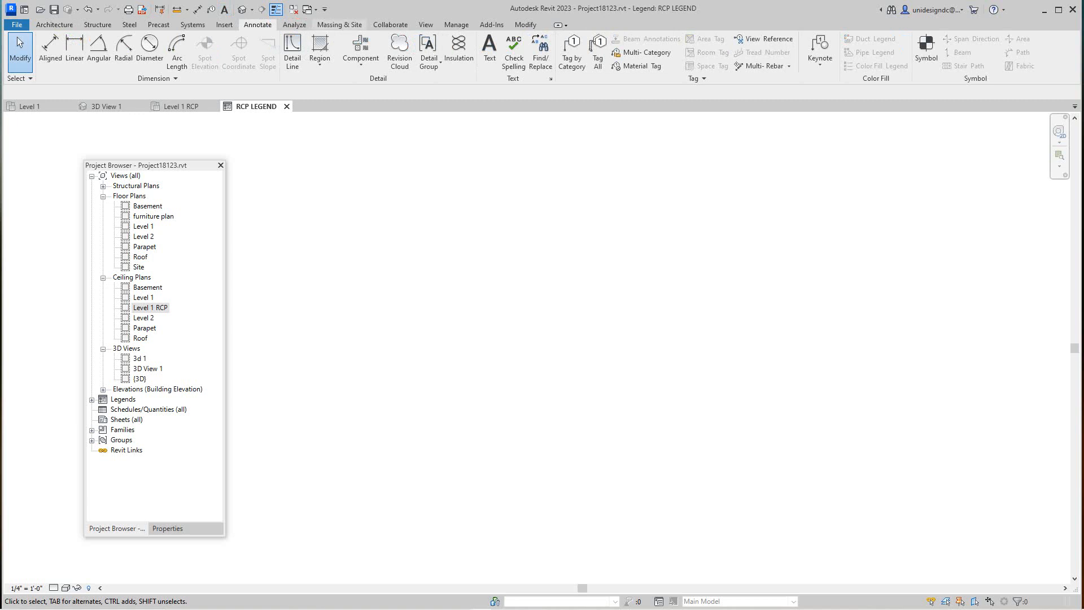
{"action": "left_click", "coordinate": [294, 25]}
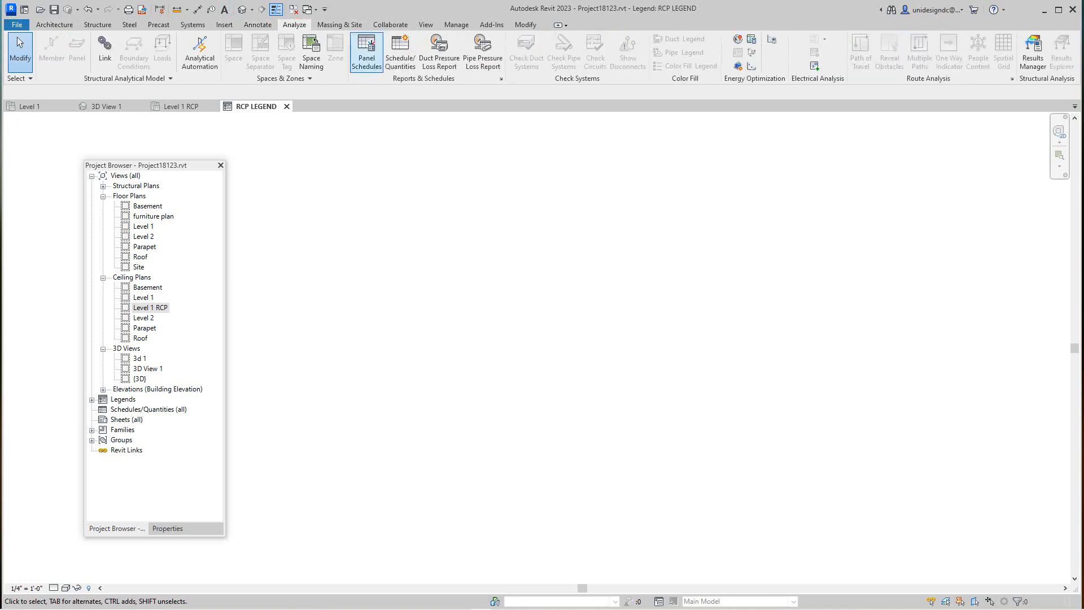
Step: Place a ceiling plan legend component of the Downlight - Wall Washer 6" Incandescent - 277V in the RCP legend
{"action": "left_click", "coordinate": [257, 24]}
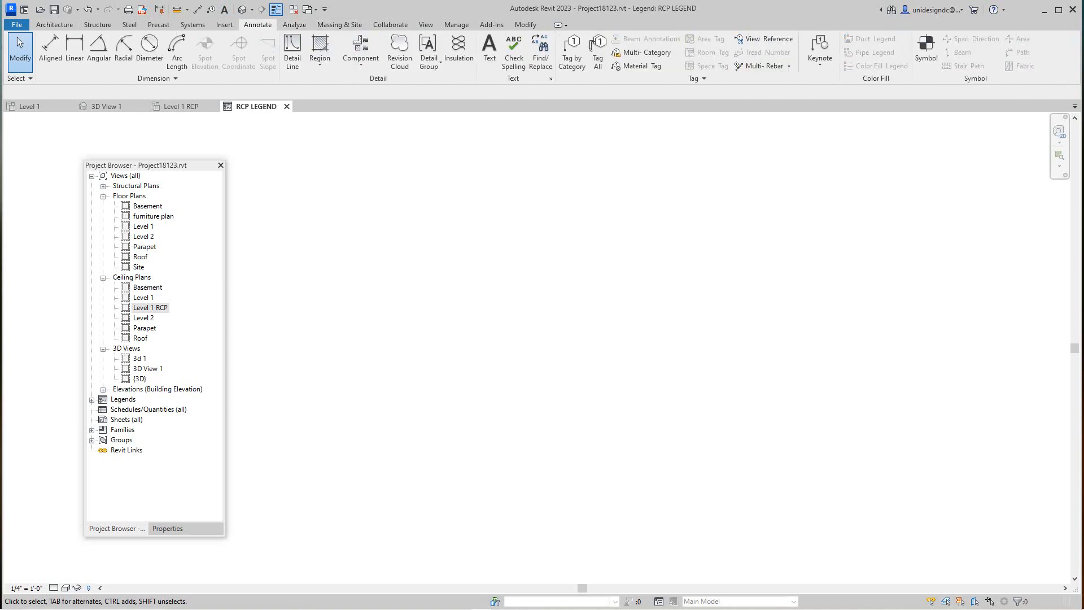
{"action": "left_click", "coordinate": [361, 59]}
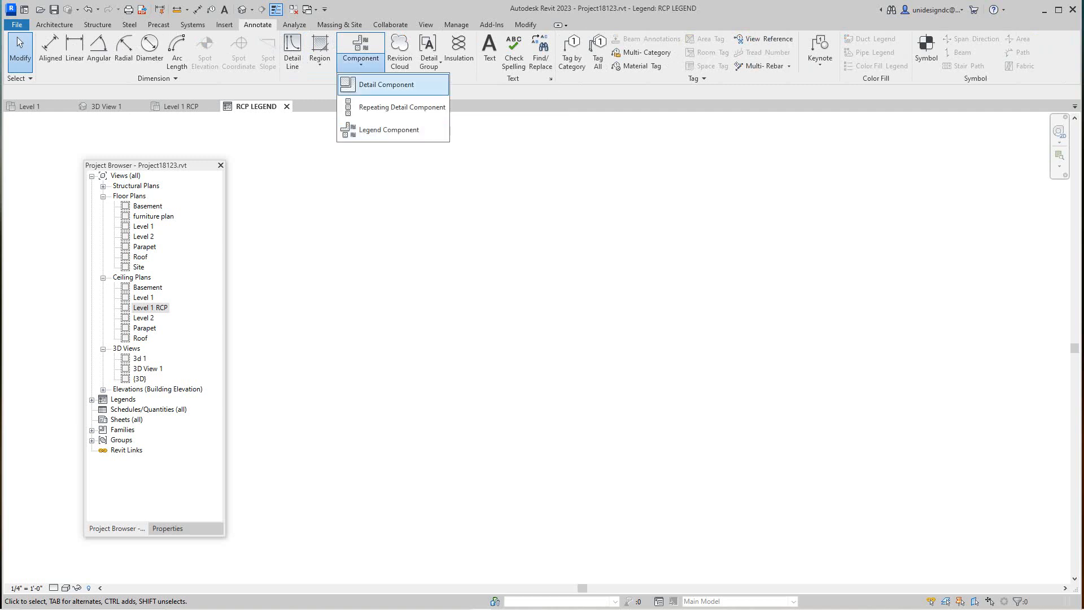
{"action": "left_click", "coordinate": [389, 129]}
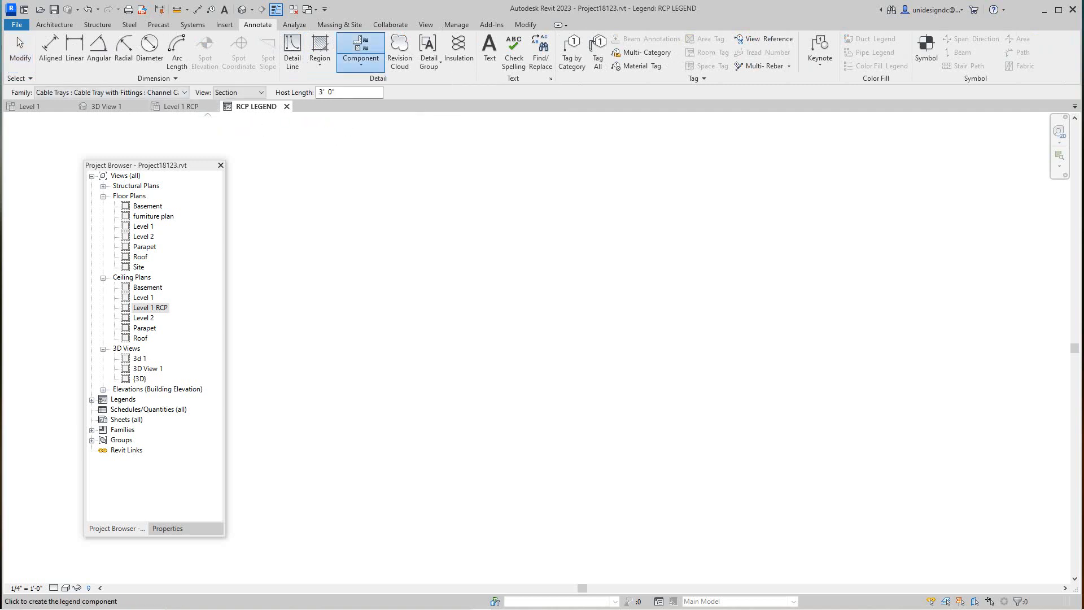
{"action": "left_click", "coordinate": [184, 92]}
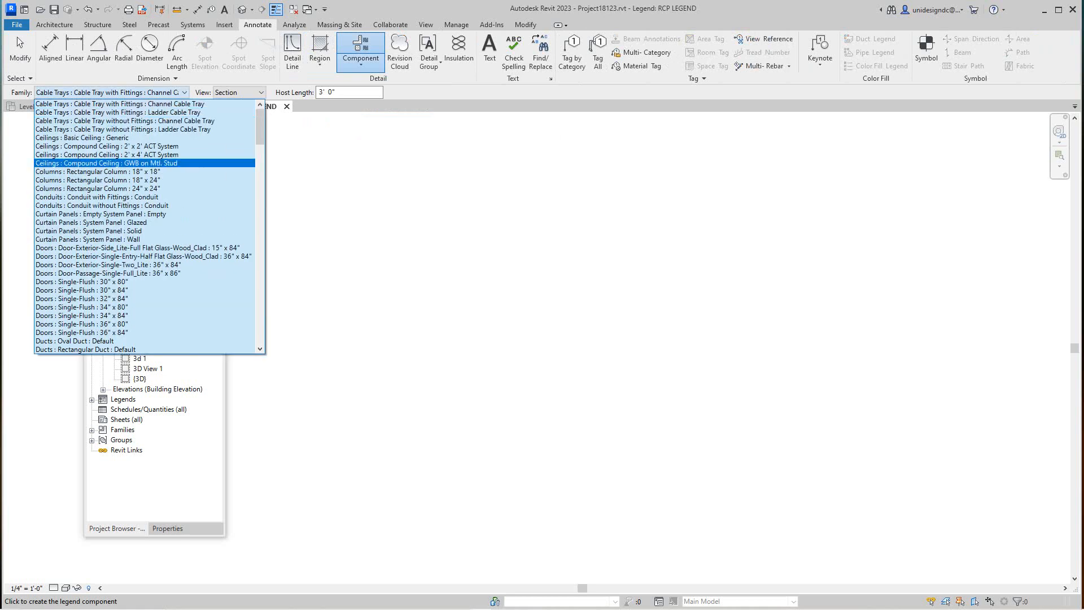
{"action": "scroll", "coordinate": [141, 169], "scroll_direction": "down", "scroll_amount": 6}
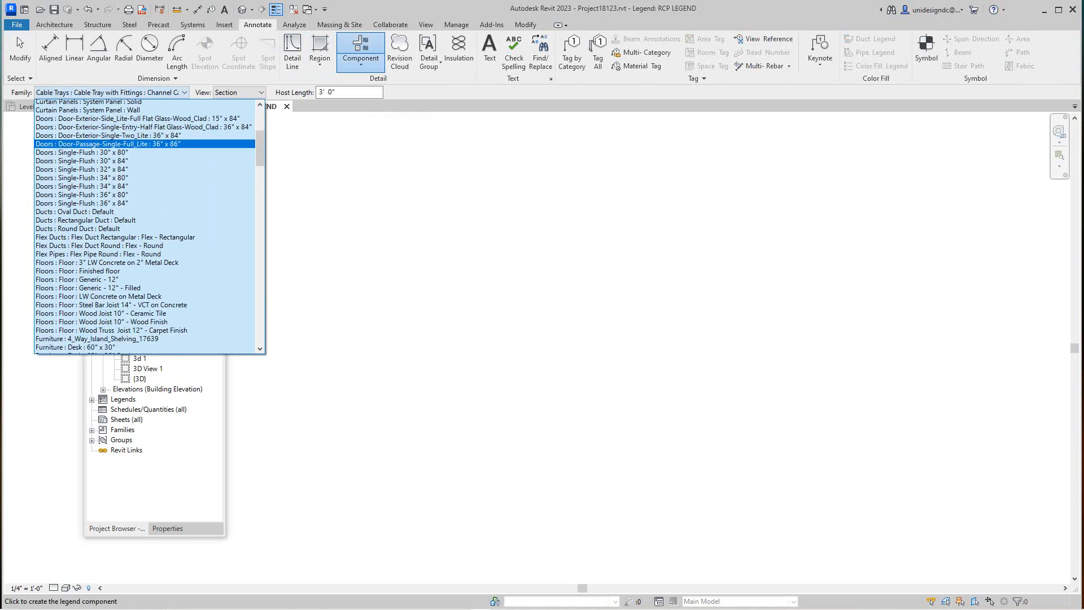
{"action": "scroll", "coordinate": [146, 226], "scroll_direction": "down", "scroll_amount": 2}
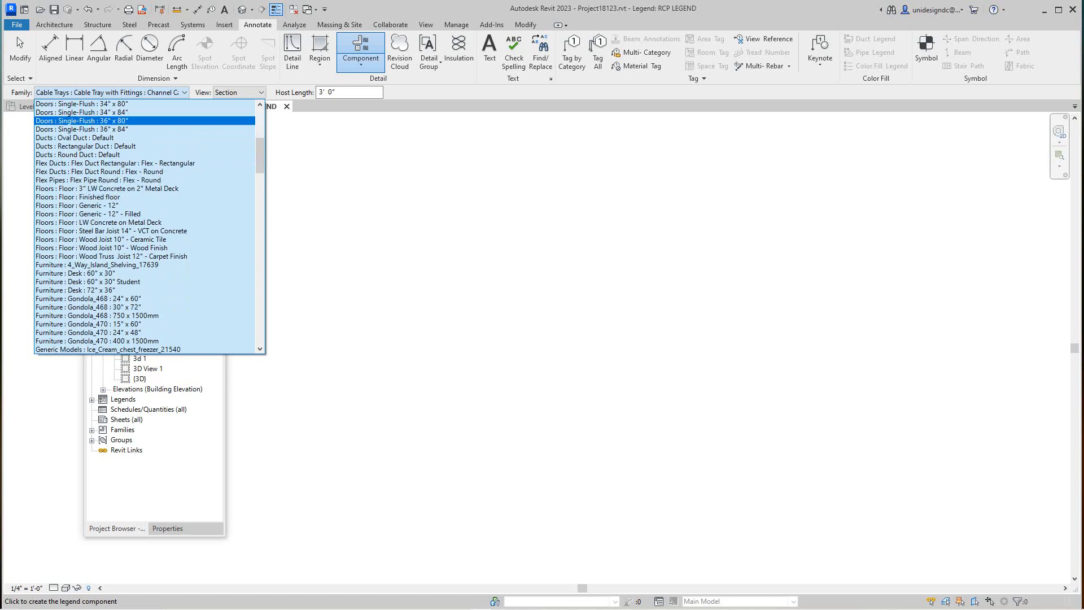
{"action": "scroll", "coordinate": [147, 225], "scroll_direction": "up", "scroll_amount": 8}
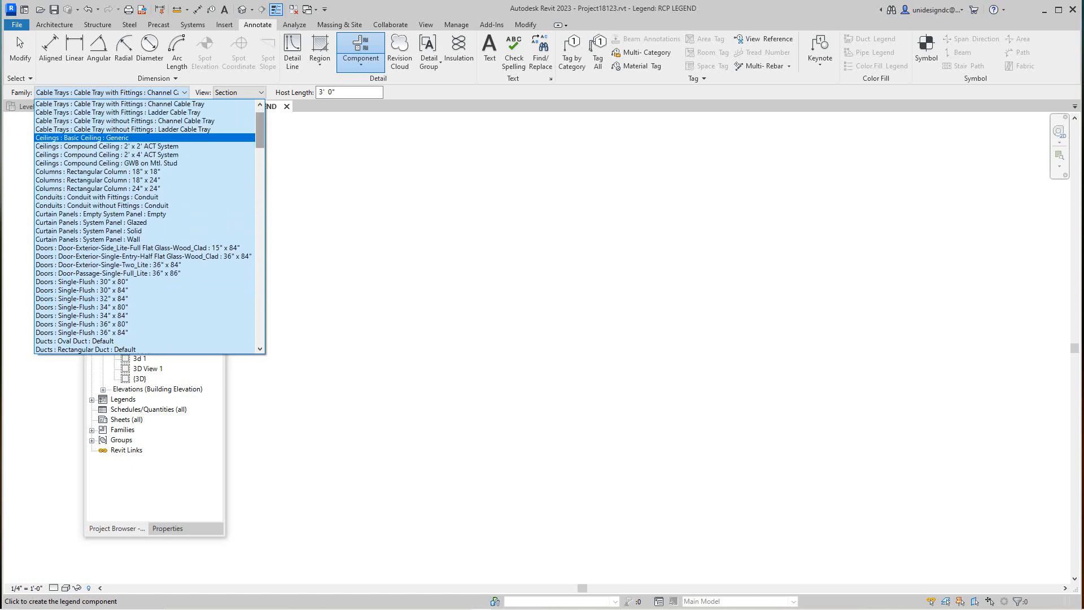
{"action": "scroll", "coordinate": [141, 137], "scroll_direction": "down", "scroll_amount": 5}
{"action": "scroll", "coordinate": [144, 226], "scroll_direction": "down", "scroll_amount": 9}
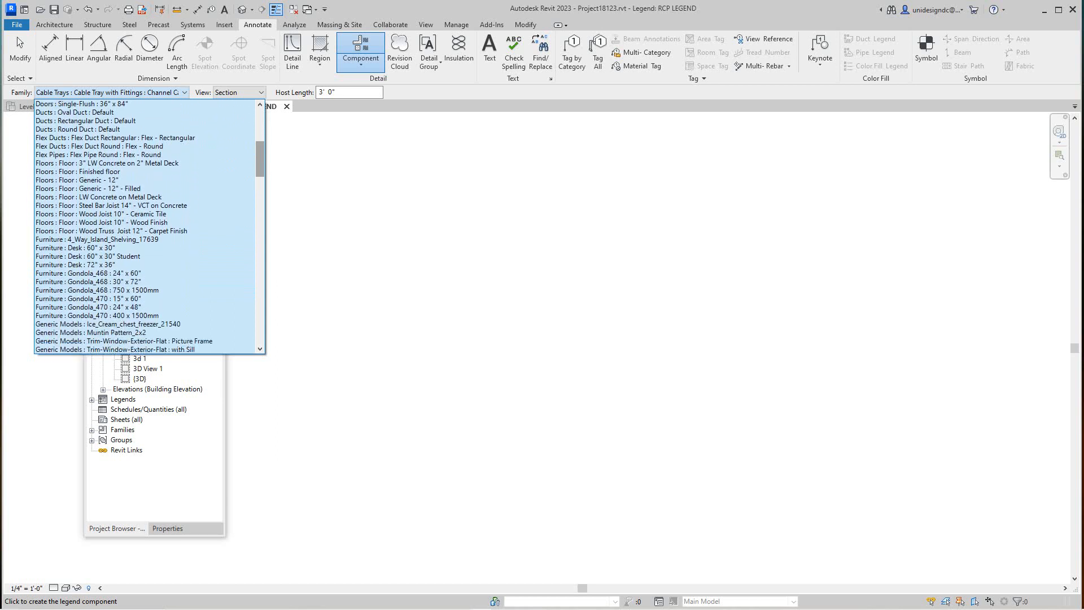
{"action": "scroll", "coordinate": [145, 226], "scroll_direction": "down", "scroll_amount": 3}
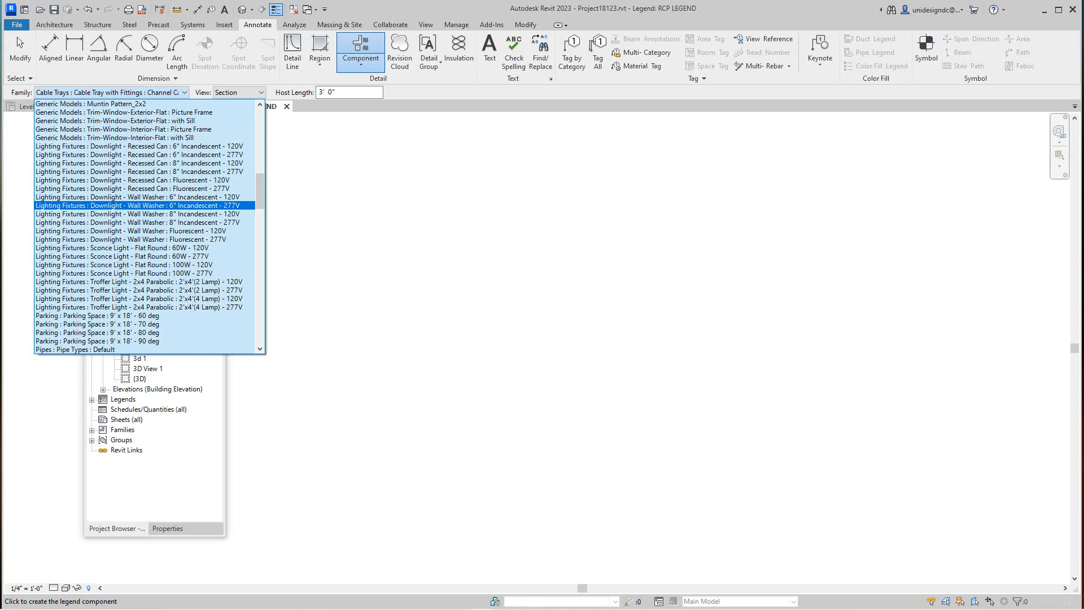
{"action": "left_click", "coordinate": [135, 204]}
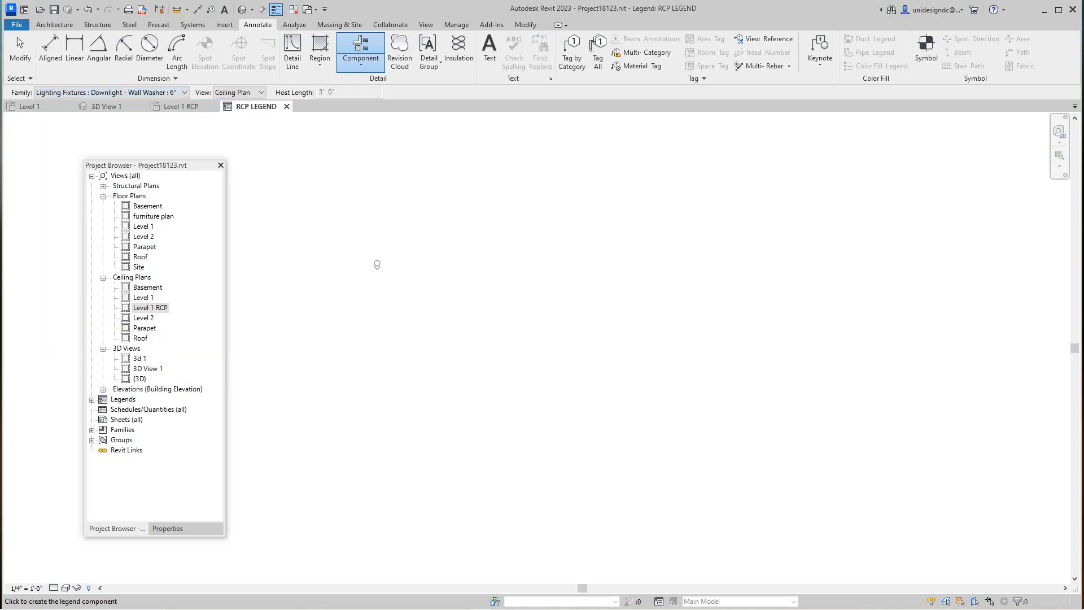
{"action": "left_click", "coordinate": [380, 266]}
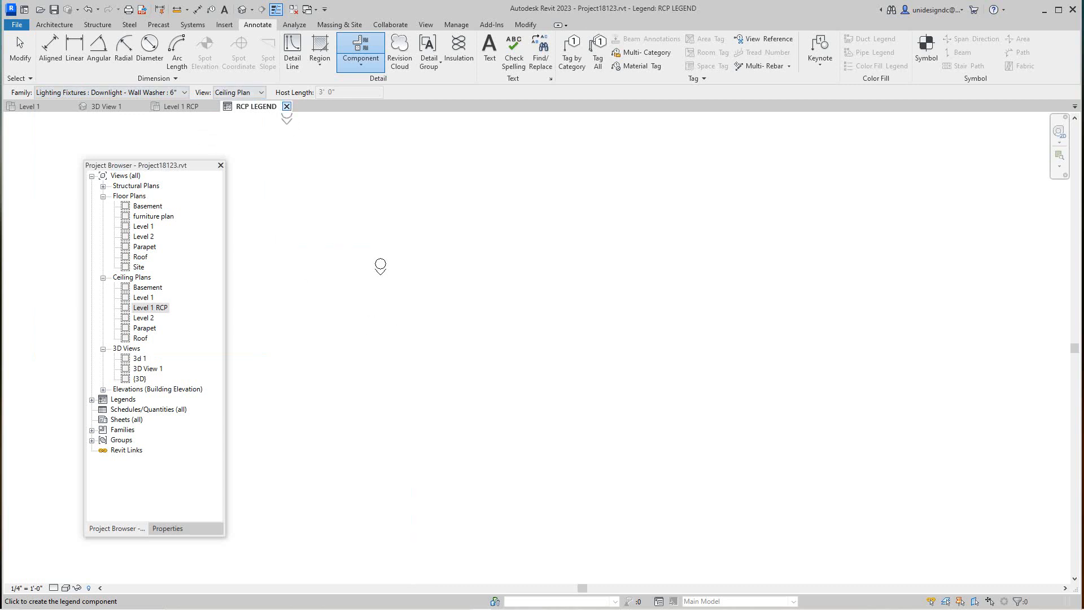
Step: Add a Downlight - Wall Washer Fluorescent - 120V legend component in ceiling plan view, to the right of the first wall washer symbol
{"action": "left_click", "coordinate": [361, 64]}
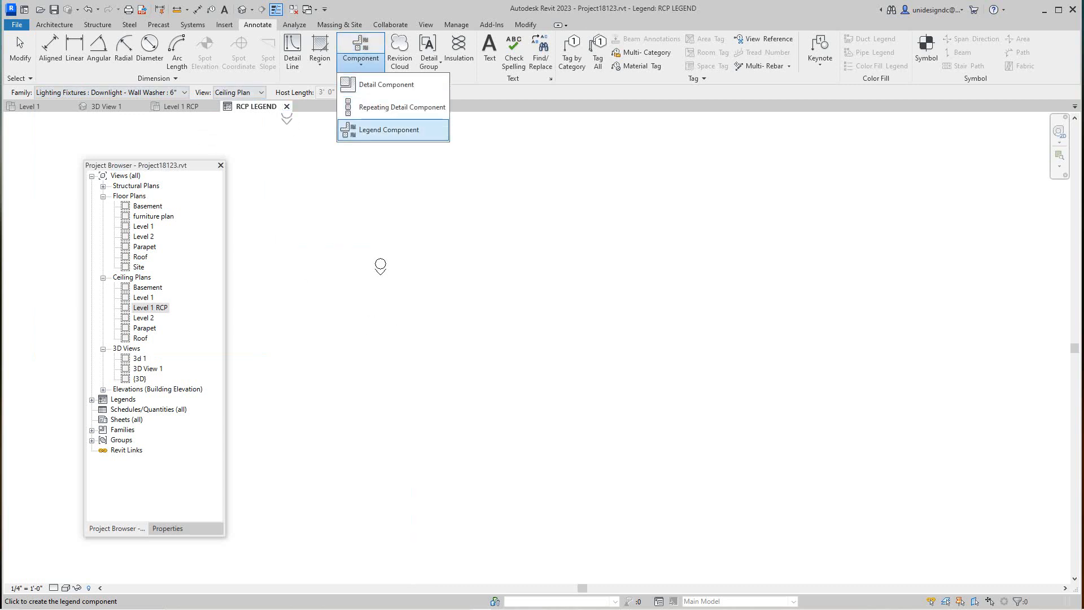
{"action": "left_click", "coordinate": [389, 130]}
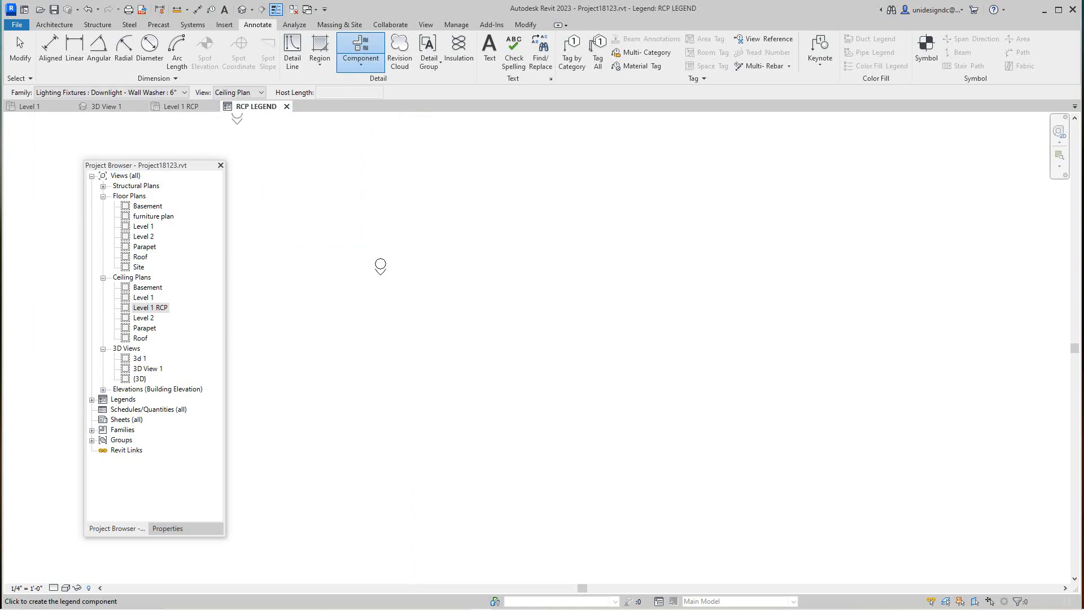
{"action": "left_click", "coordinate": [184, 93]}
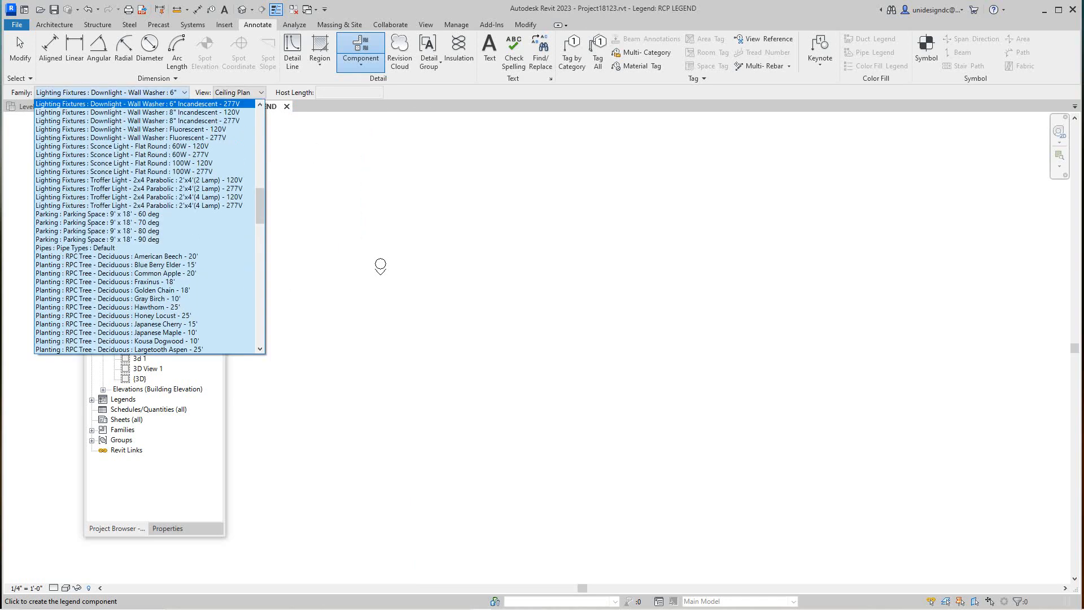
{"action": "scroll", "coordinate": [169, 256], "scroll_direction": "up", "scroll_amount": 3}
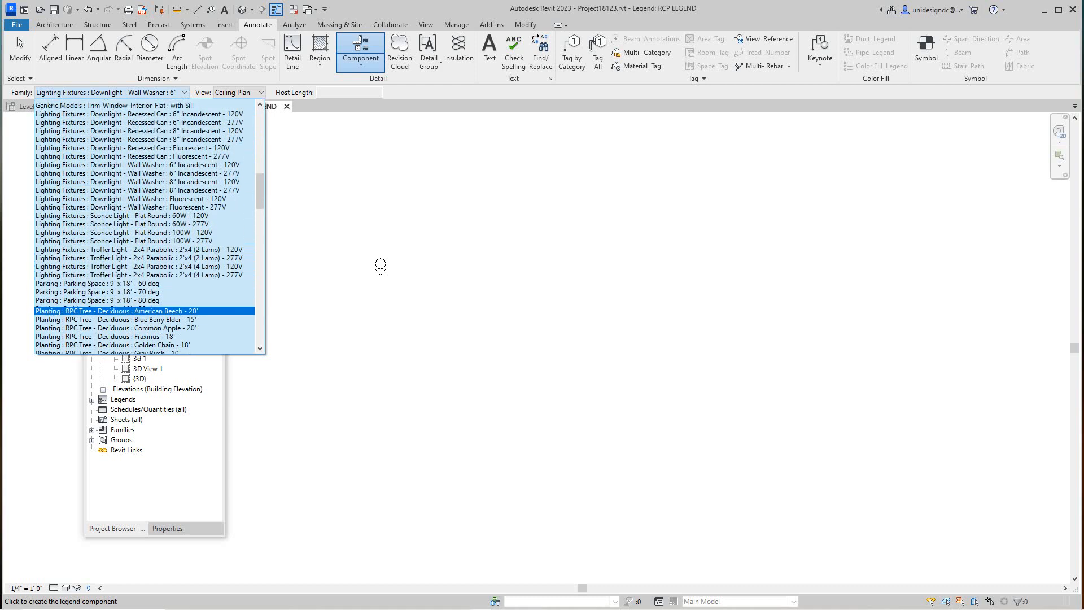
{"action": "scroll", "coordinate": [169, 248], "scroll_direction": "up", "scroll_amount": 2}
{"action": "scroll", "coordinate": [380, 265], "scroll_direction": "down", "scroll_amount": 10}
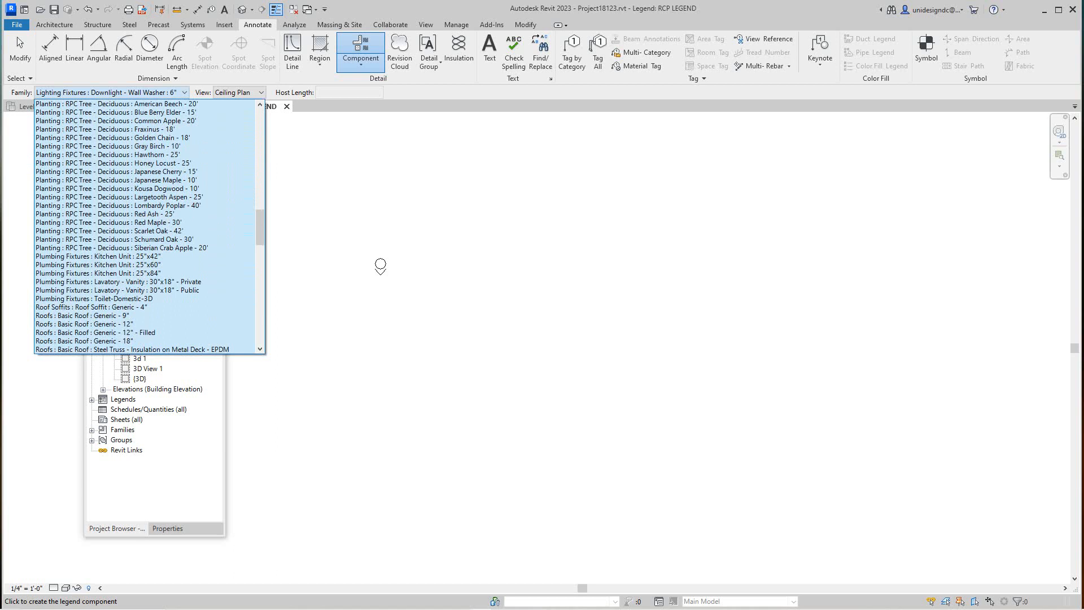
{"action": "scroll", "coordinate": [380, 265], "scroll_direction": "down", "scroll_amount": 2}
{"action": "scroll", "coordinate": [380, 265], "scroll_direction": "down", "scroll_amount": 5}
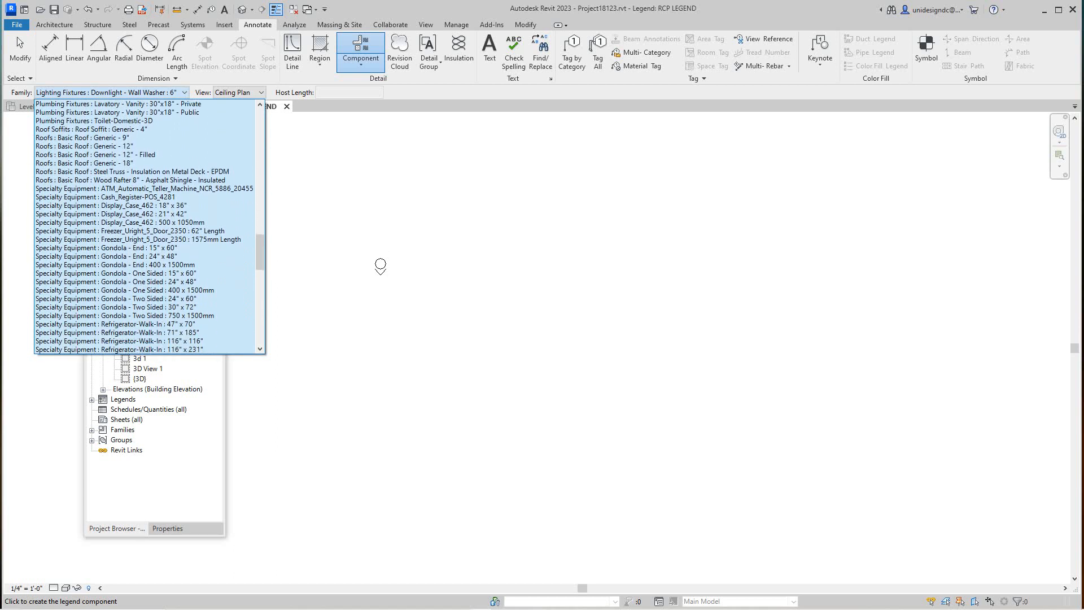
{"action": "scroll", "coordinate": [380, 266], "scroll_direction": "down", "scroll_amount": 4}
{"action": "scroll", "coordinate": [380, 266], "scroll_direction": "up", "scroll_amount": 12}
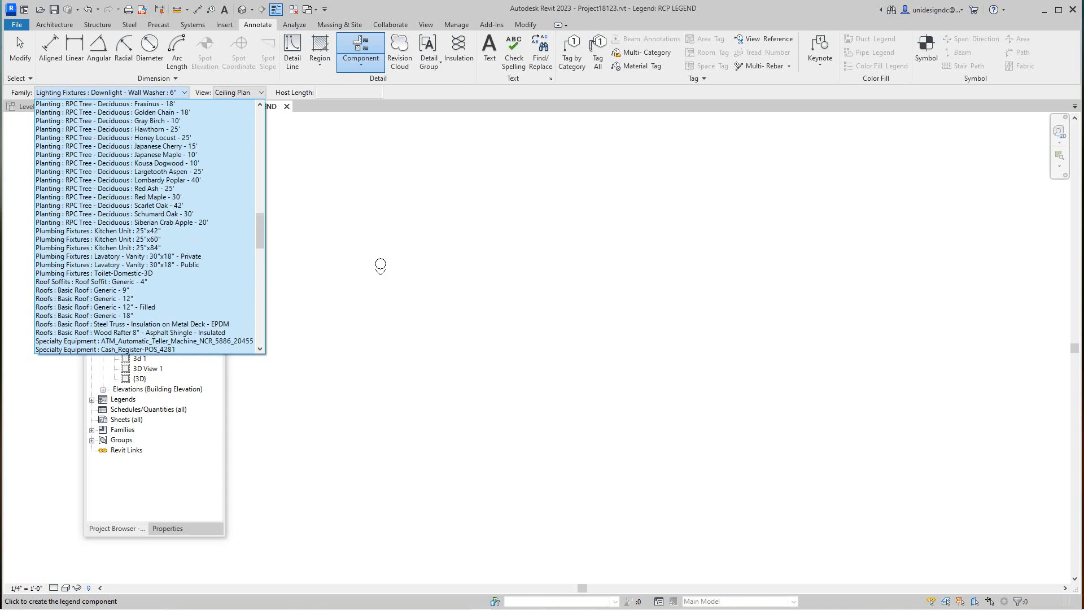
{"action": "scroll", "coordinate": [380, 265], "scroll_direction": "up", "scroll_amount": 15}
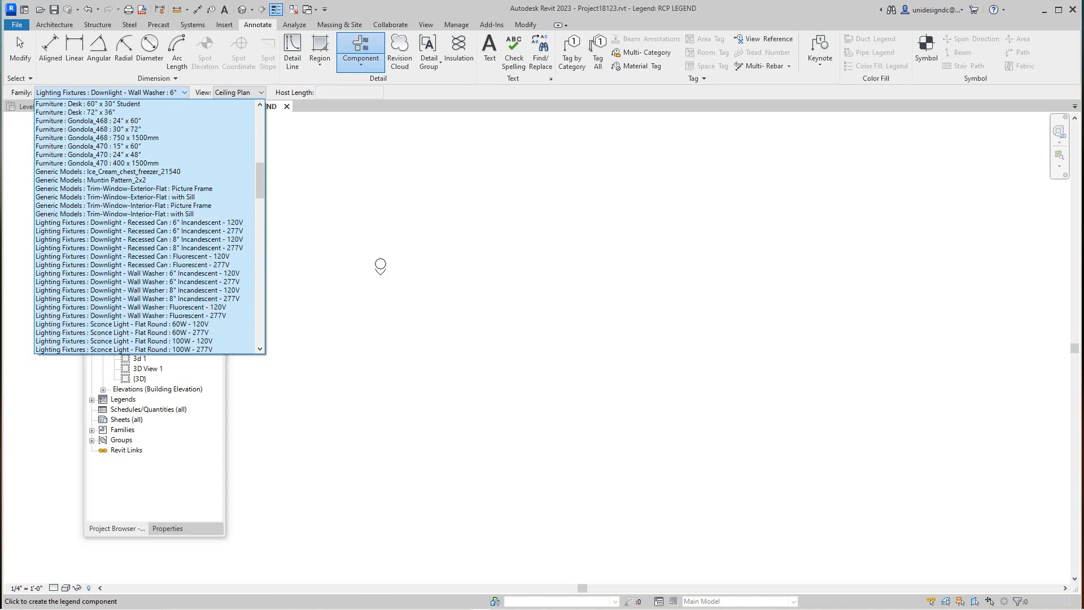
{"action": "scroll", "coordinate": [380, 265], "scroll_direction": "up", "scroll_amount": 12}
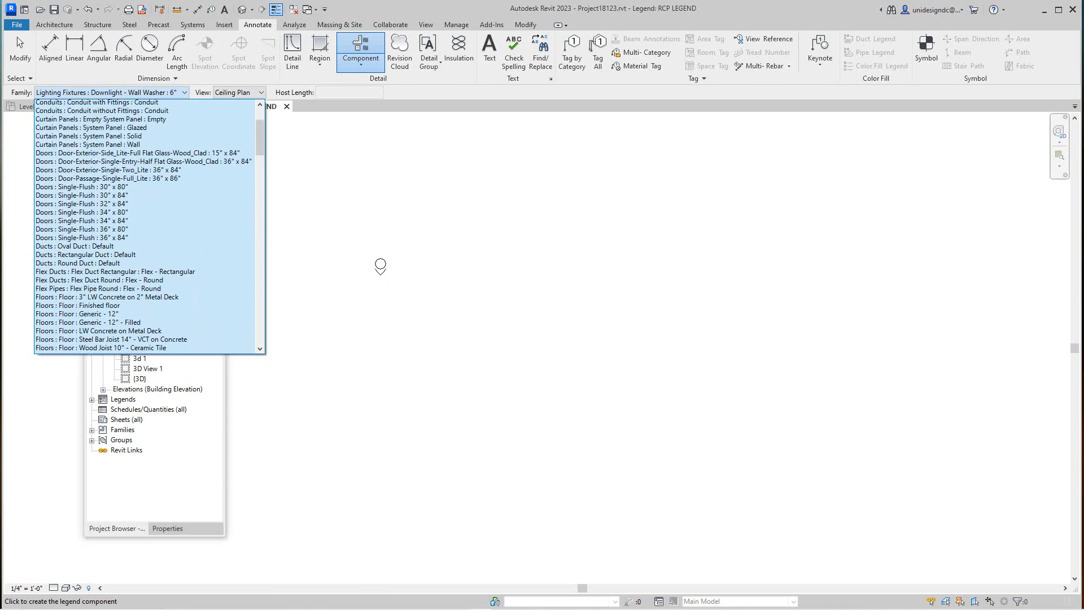
{"action": "scroll", "coordinate": [380, 266], "scroll_direction": "up", "scroll_amount": 1}
{"action": "scroll", "coordinate": [380, 265], "scroll_direction": "down", "scroll_amount": 18}
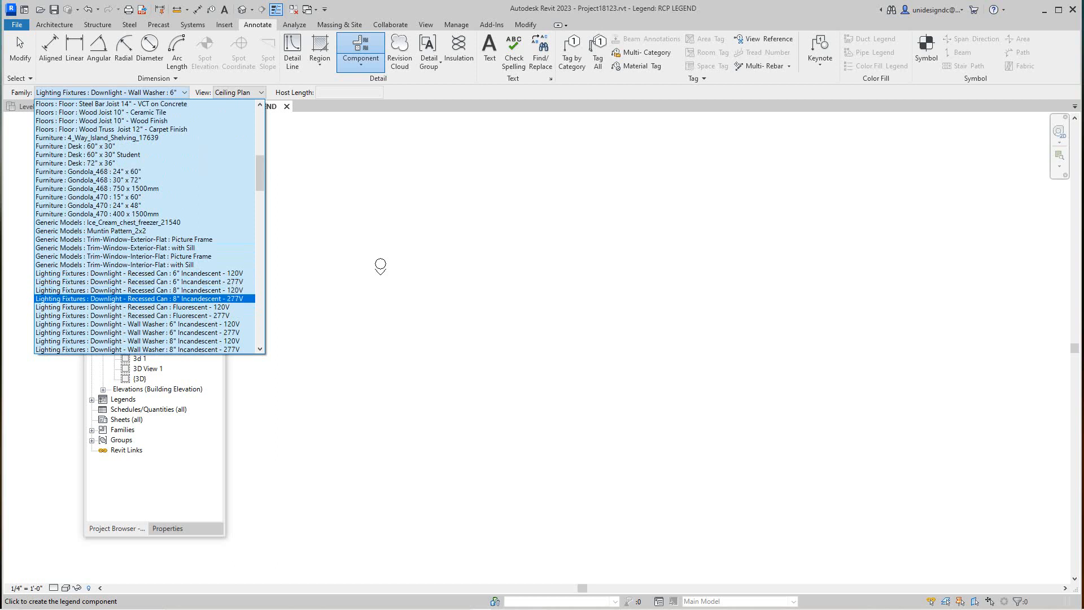
{"action": "scroll", "coordinate": [145, 298], "scroll_direction": "down", "scroll_amount": 1}
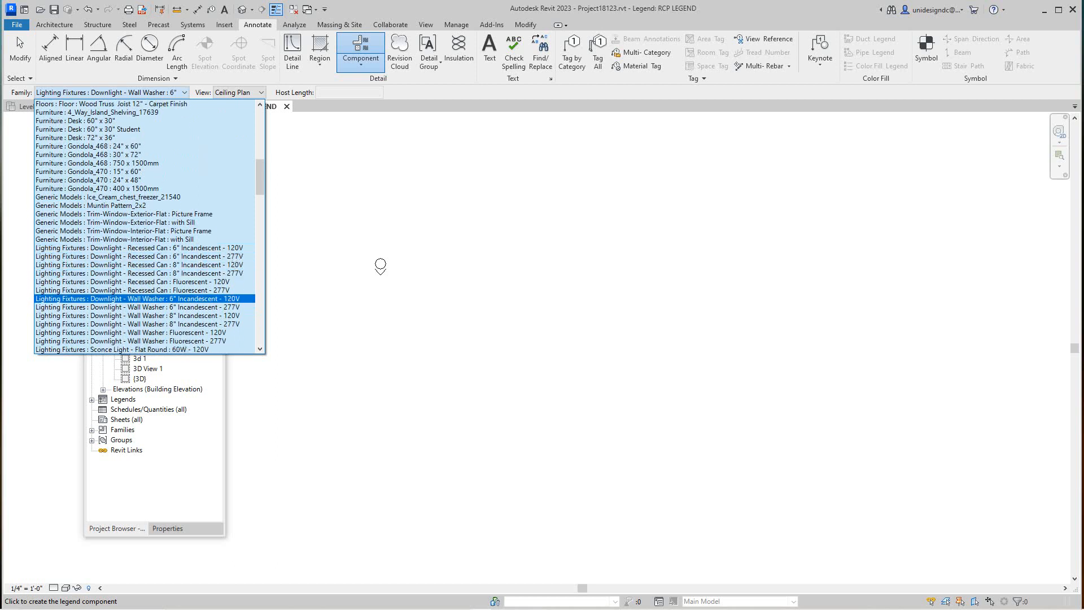
{"action": "scroll", "coordinate": [379, 265], "scroll_direction": "down", "scroll_amount": 1}
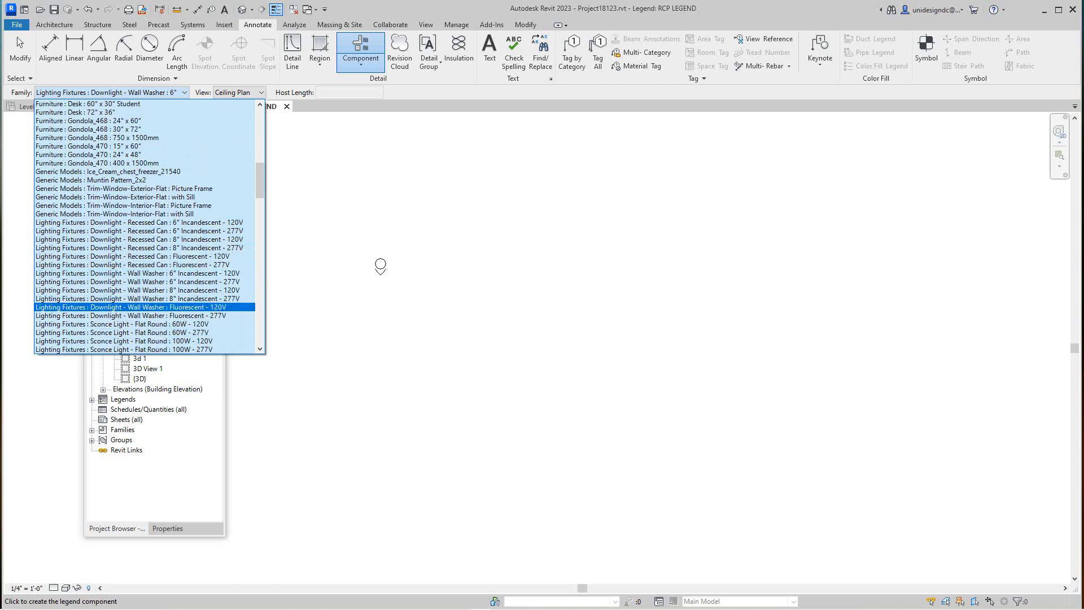
{"action": "left_click", "coordinate": [169, 308]}
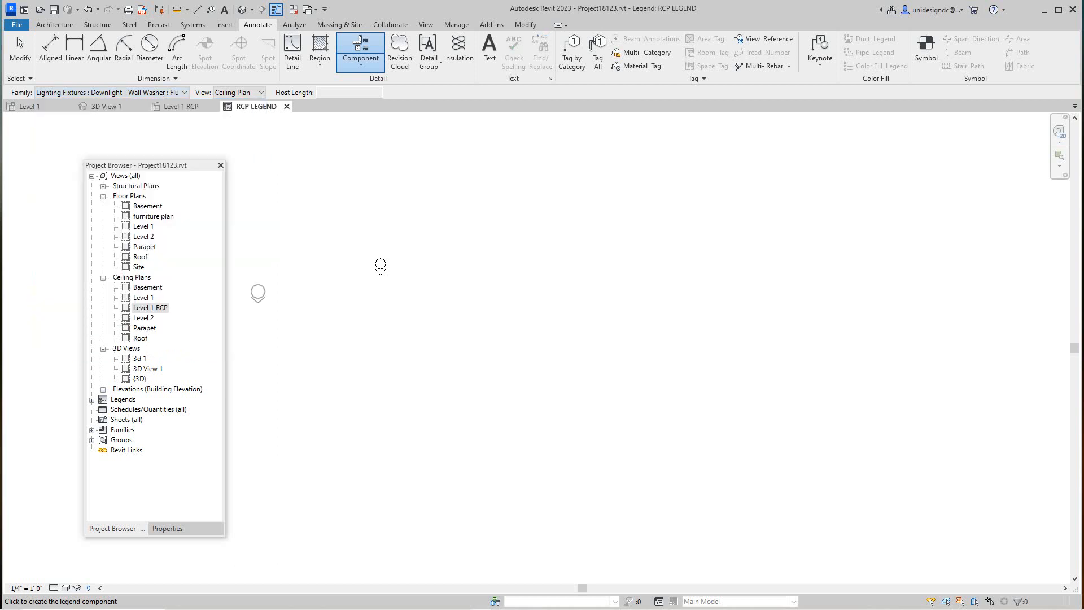
{"action": "left_click", "coordinate": [452, 269]}
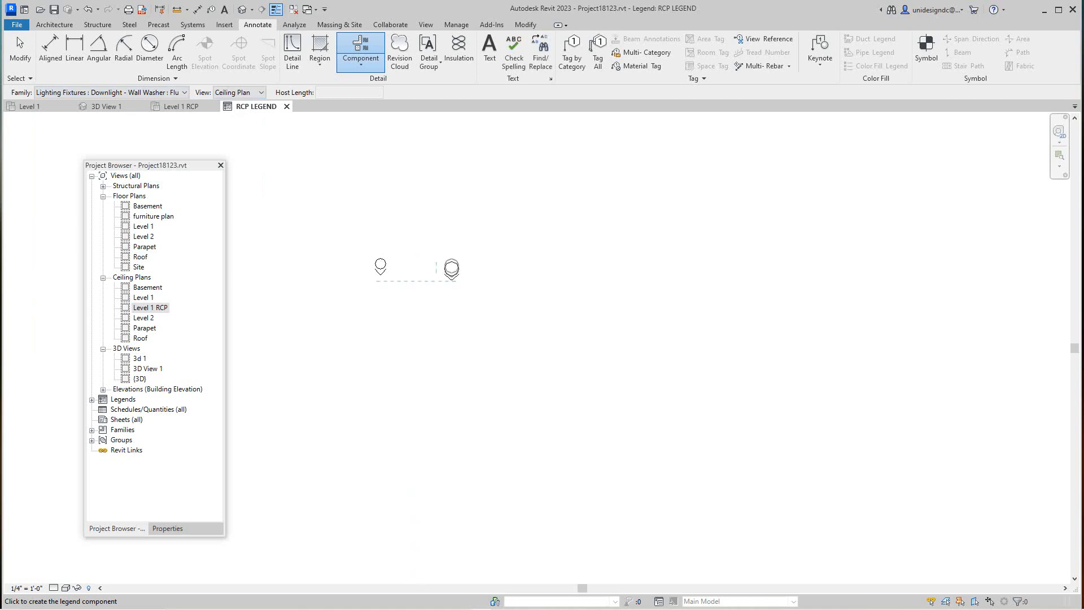
Step: Finish placing legend components and move the fluorescent wall washer symbol up slightly to line it up with the first wall washer
{"action": "right_click", "coordinate": [452, 269]}
{"action": "left_click", "coordinate": [472, 274]}
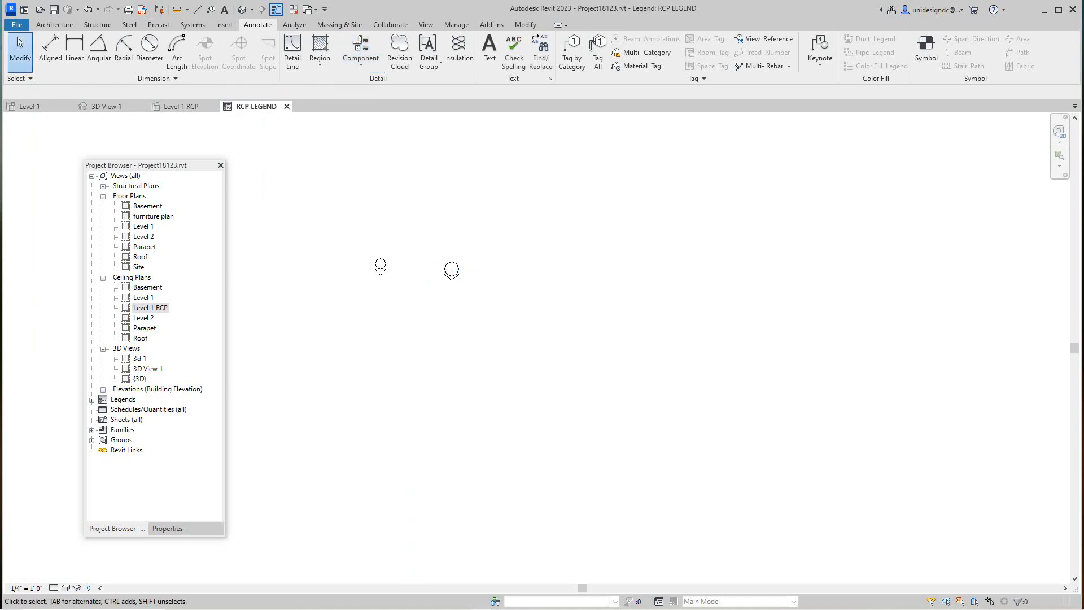
{"action": "scroll", "coordinate": [452, 288], "scroll_direction": "up", "scroll_amount": 2}
{"action": "mouse_move", "coordinate": [450, 265]}
{"action": "left_mouse_down"}
{"action": "mouse_move", "coordinate": [451, 225]}
{"action": "mouse_move", "coordinate": [450, 253]}
{"action": "left_mouse_up"}
{"action": "key", "text": "Escape"}
{"action": "scroll", "coordinate": [426, 375], "scroll_direction": "down", "scroll_amount": 2}
{"action": "left_click", "coordinate": [320, 63]}
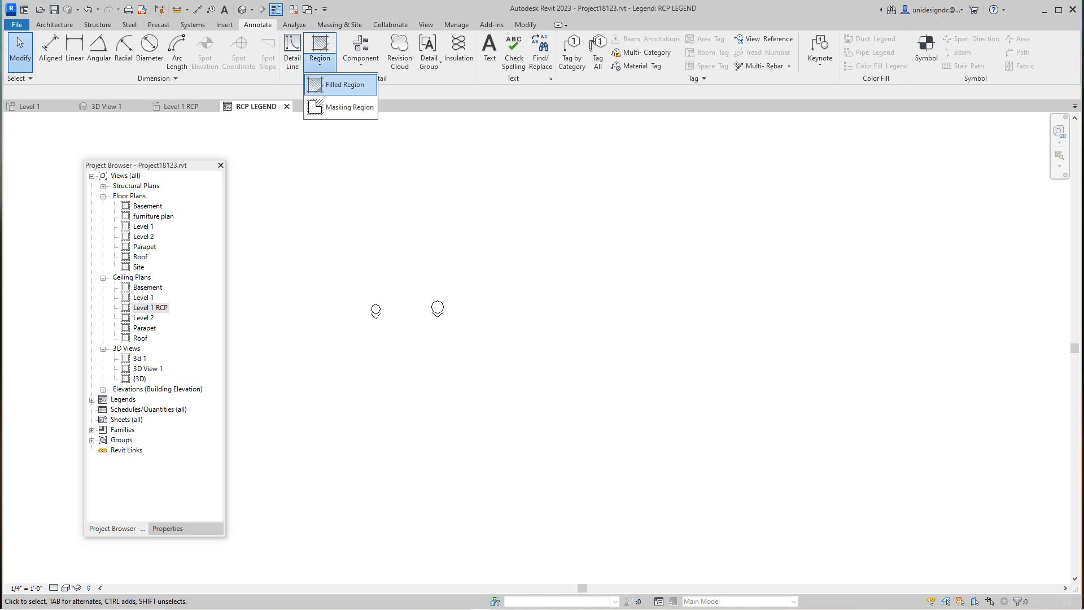
{"action": "key", "text": "Escape"}
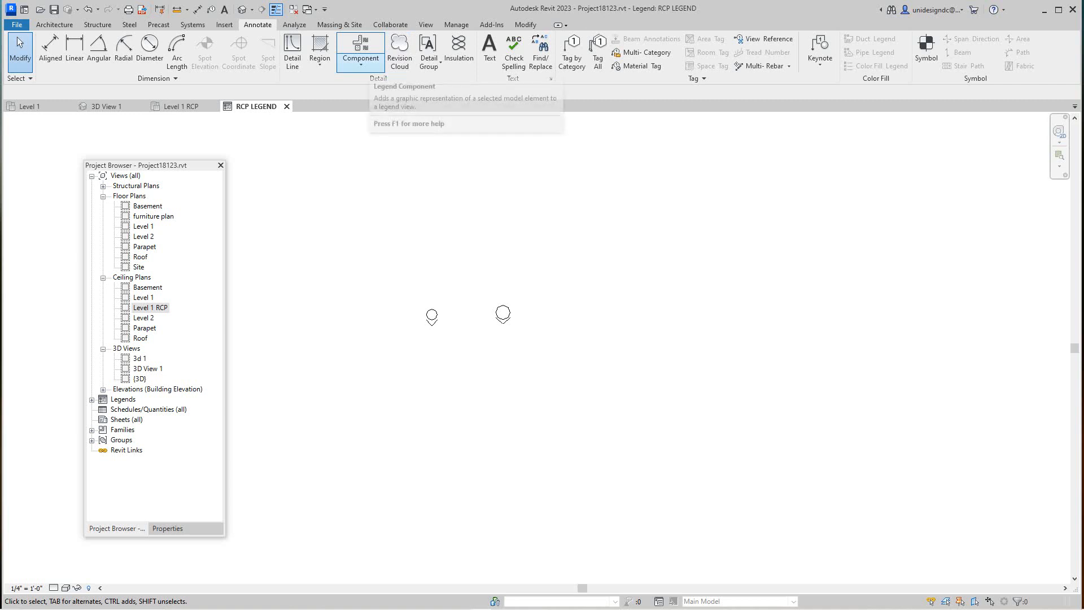
Step: Place a Gondola - One Sided 15" x 60" legend component in right elevation view, to the right of the wall washer symbols
{"action": "left_click", "coordinate": [360, 63]}
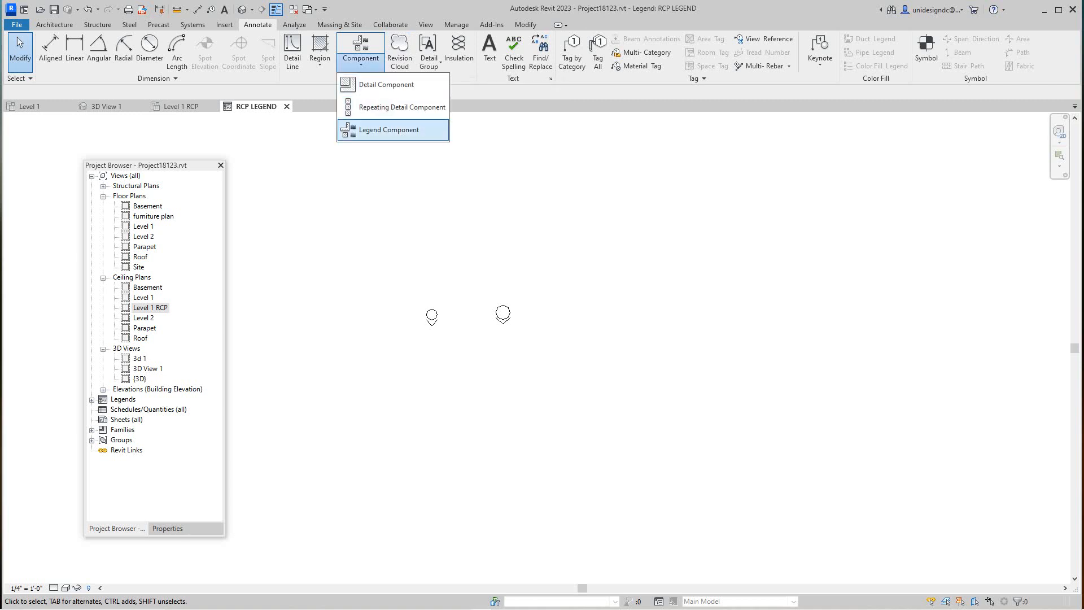
{"action": "left_click", "coordinate": [357, 130]}
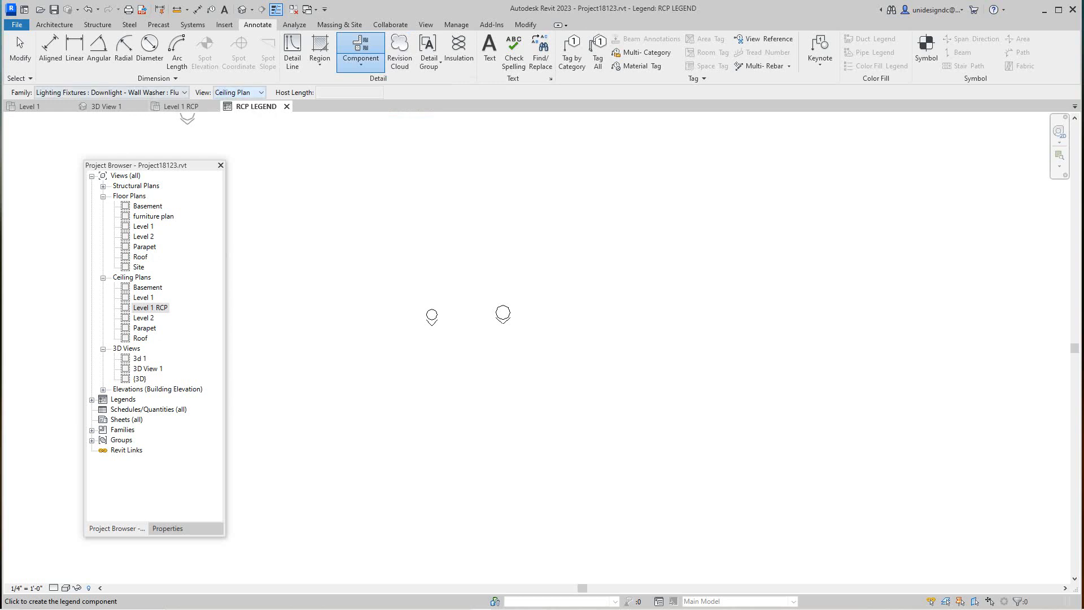
{"action": "left_click", "coordinate": [184, 92]}
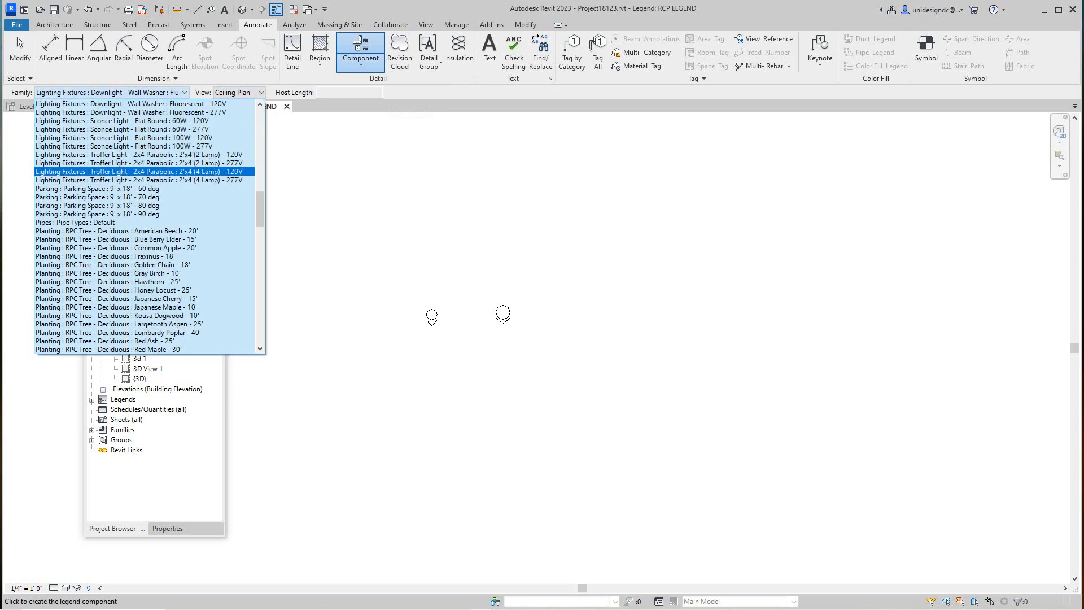
{"action": "scroll", "coordinate": [141, 204], "scroll_direction": "down", "scroll_amount": 5}
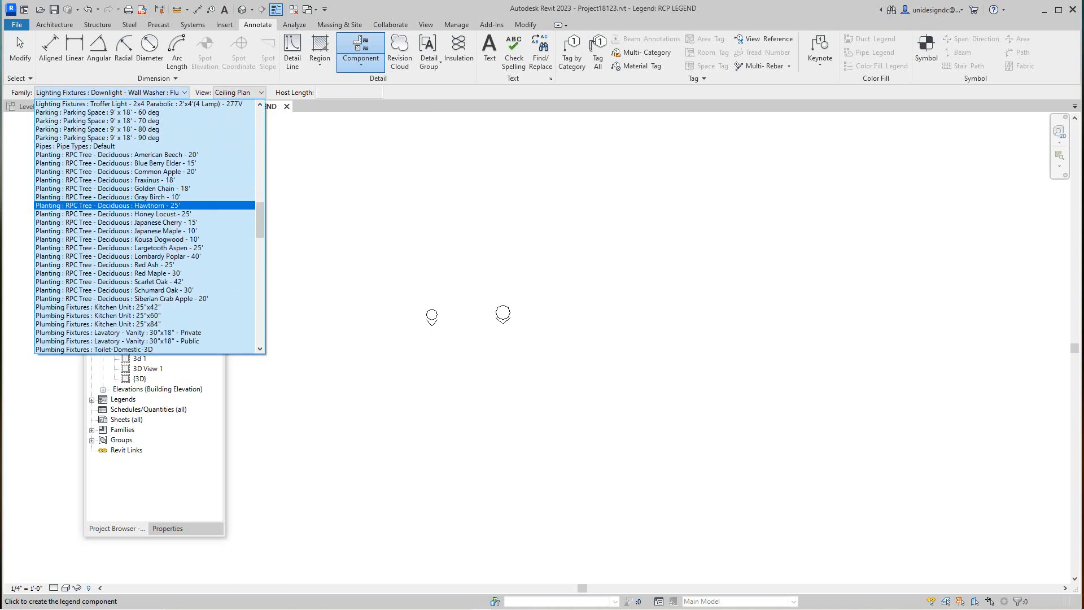
{"action": "scroll", "coordinate": [141, 226], "scroll_direction": "down", "scroll_amount": 6}
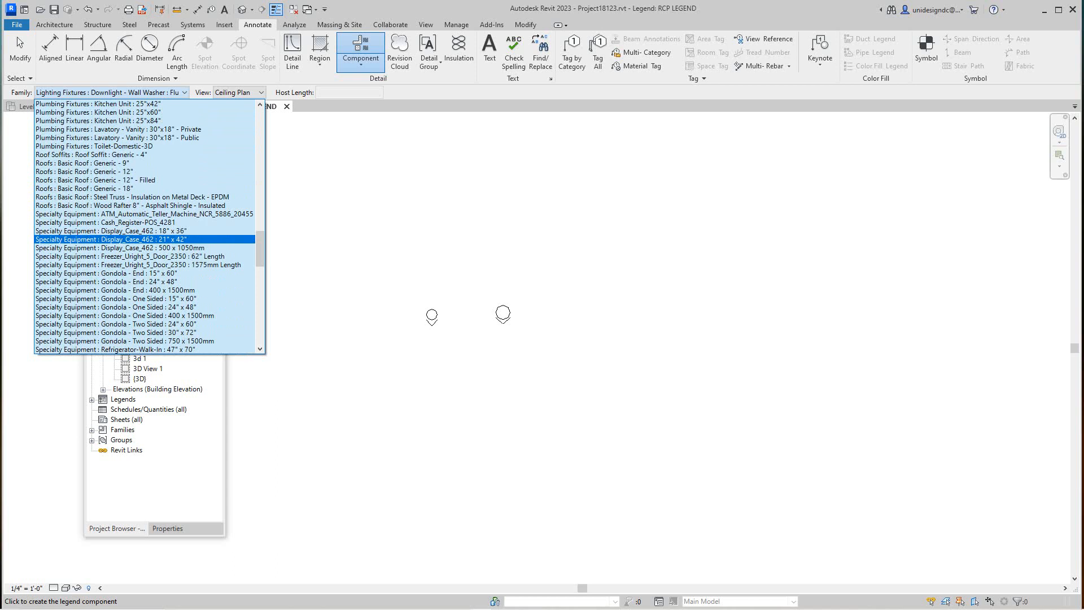
{"action": "scroll", "coordinate": [142, 254], "scroll_direction": "down", "scroll_amount": 1}
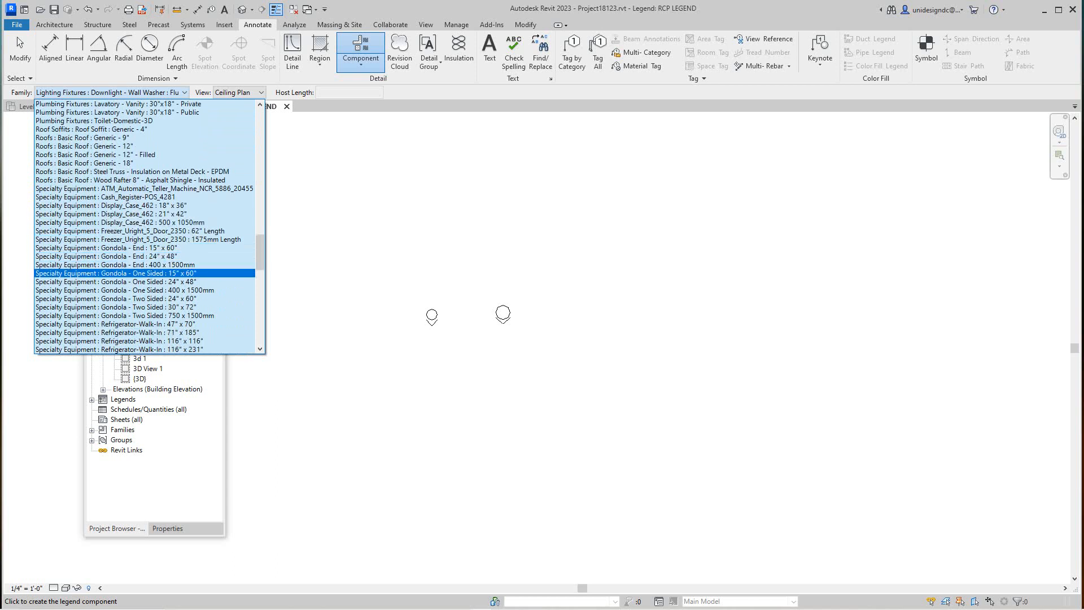
{"action": "left_click", "coordinate": [115, 273]}
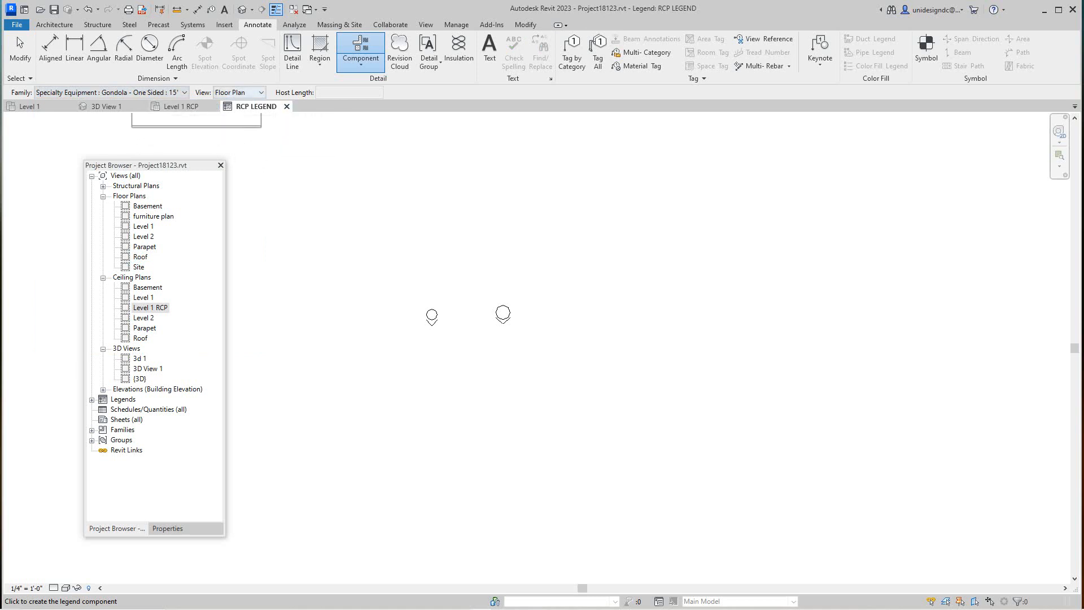
{"action": "left_click", "coordinate": [259, 93]}
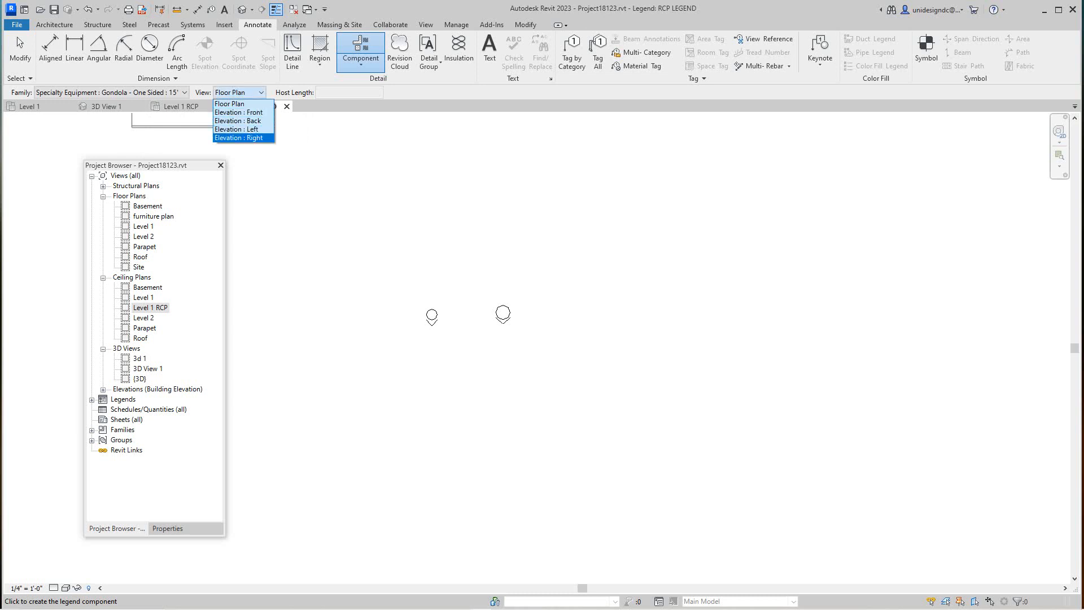
{"action": "key", "text": "Return"}
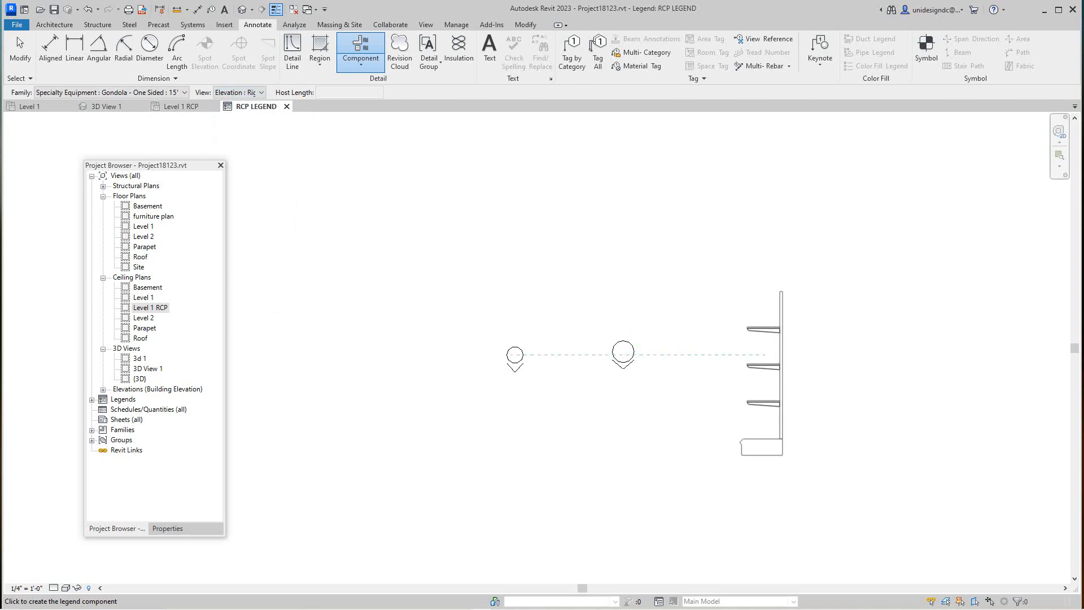
{"action": "left_click", "coordinate": [765, 355]}
Step: Add the same gondola as a front elevation legend component beside the right elevation, and end the placement
{"action": "scroll", "coordinate": [697, 354], "scroll_direction": "down", "scroll_amount": 4}
{"action": "scroll", "coordinate": [772, 360], "scroll_direction": "up", "scroll_amount": 3}
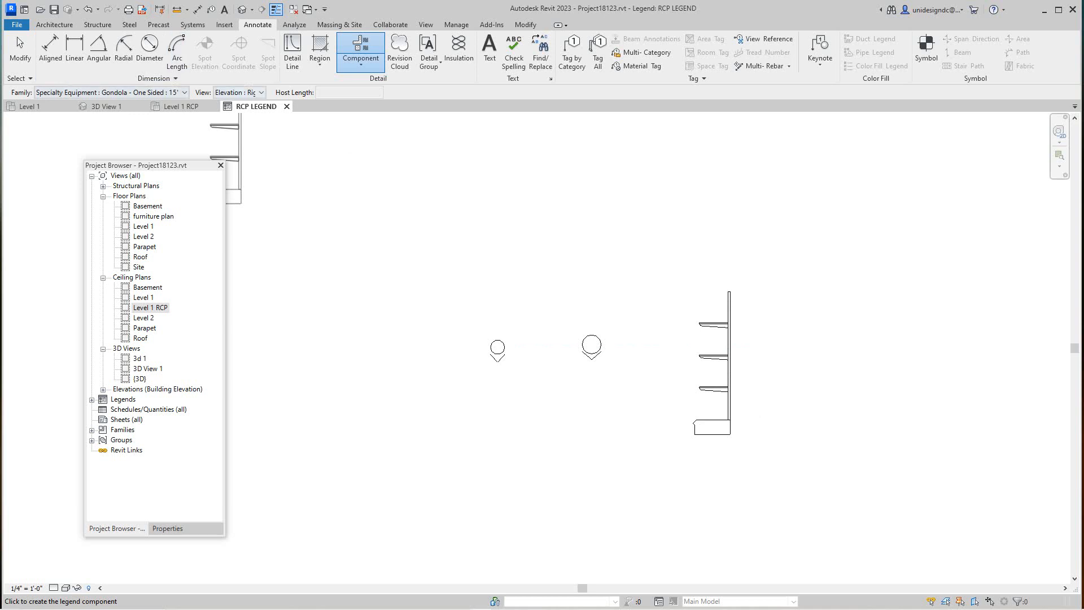
{"action": "left_click", "coordinate": [261, 93]}
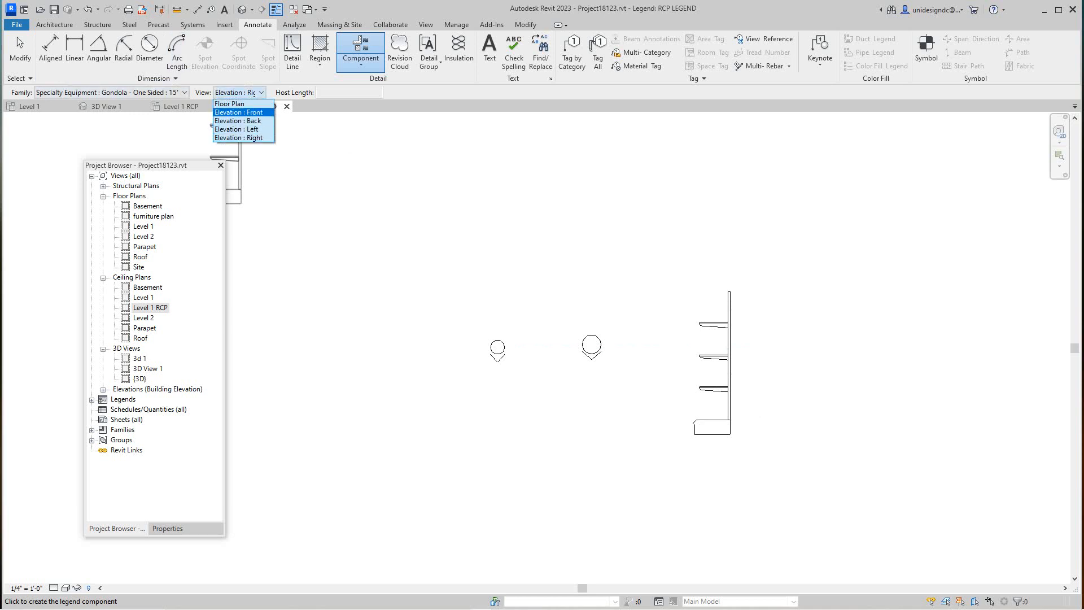
{"action": "left_click", "coordinate": [243, 112]}
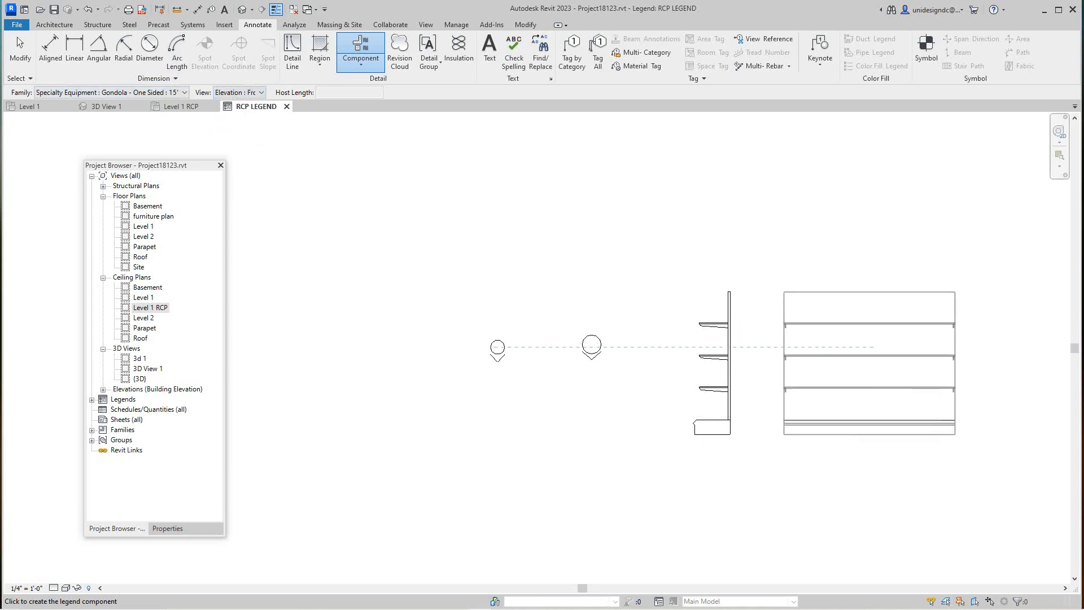
{"action": "left_click", "coordinate": [870, 348]}
{"action": "right_click", "coordinate": [869, 345]}
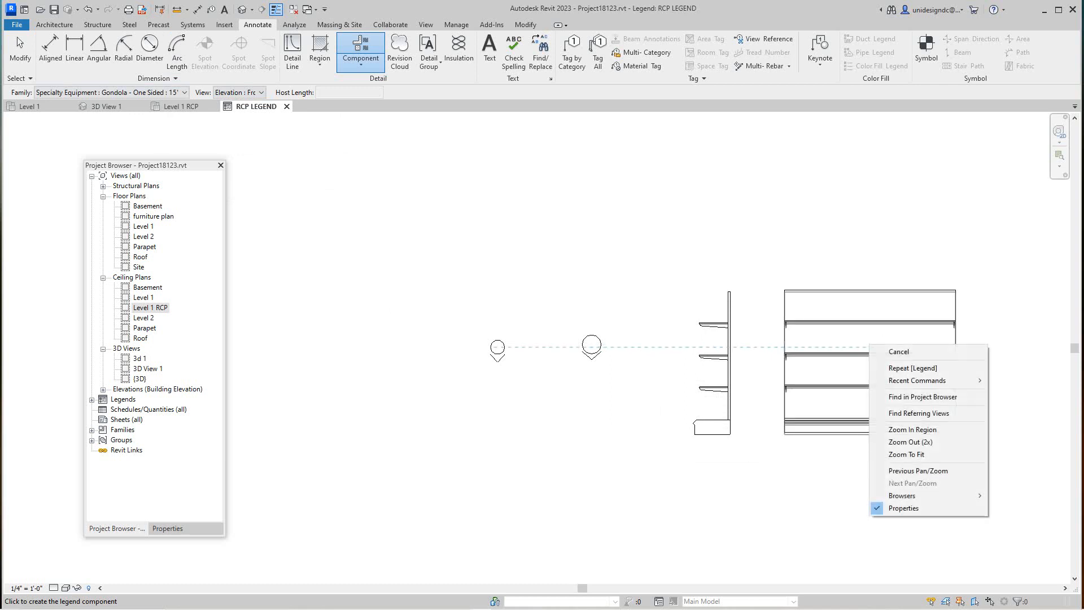
{"action": "left_click", "coordinate": [898, 351]}
Step: Examine the wall washer symbols and the two gondola elevations placed in the RCP legend
{"action": "scroll", "coordinate": [722, 336], "scroll_direction": "down", "scroll_amount": 2}
{"action": "middle_click_drag", "start_coordinate": [636, 314], "coordinate": [417, 238]}
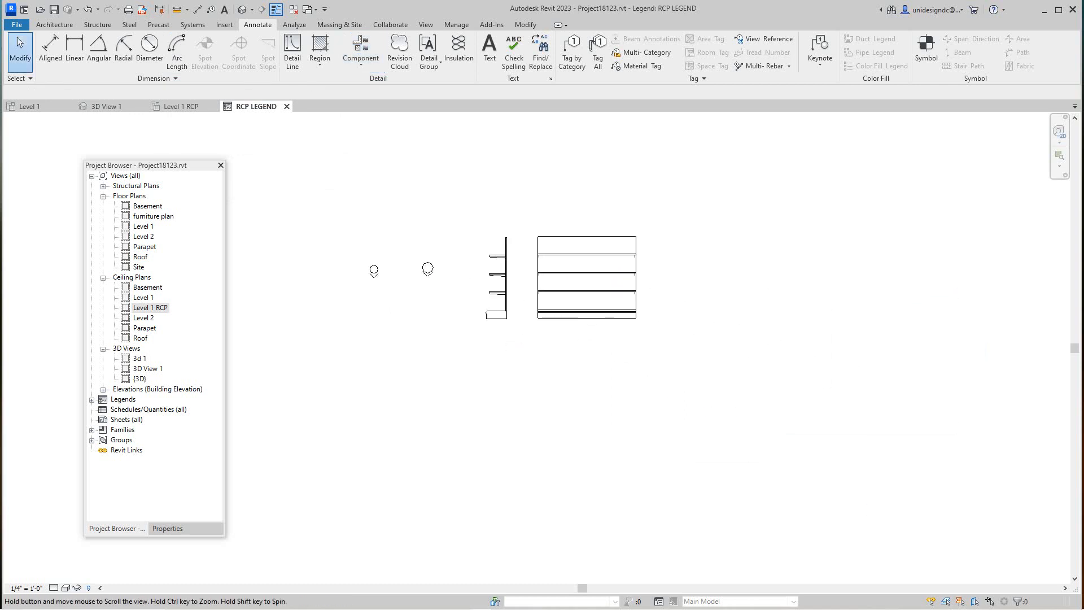
{"action": "scroll", "coordinate": [417, 238], "scroll_direction": "up", "scroll_amount": 1}
{"action": "scroll", "coordinate": [428, 245], "scroll_direction": "up", "scroll_amount": 1}
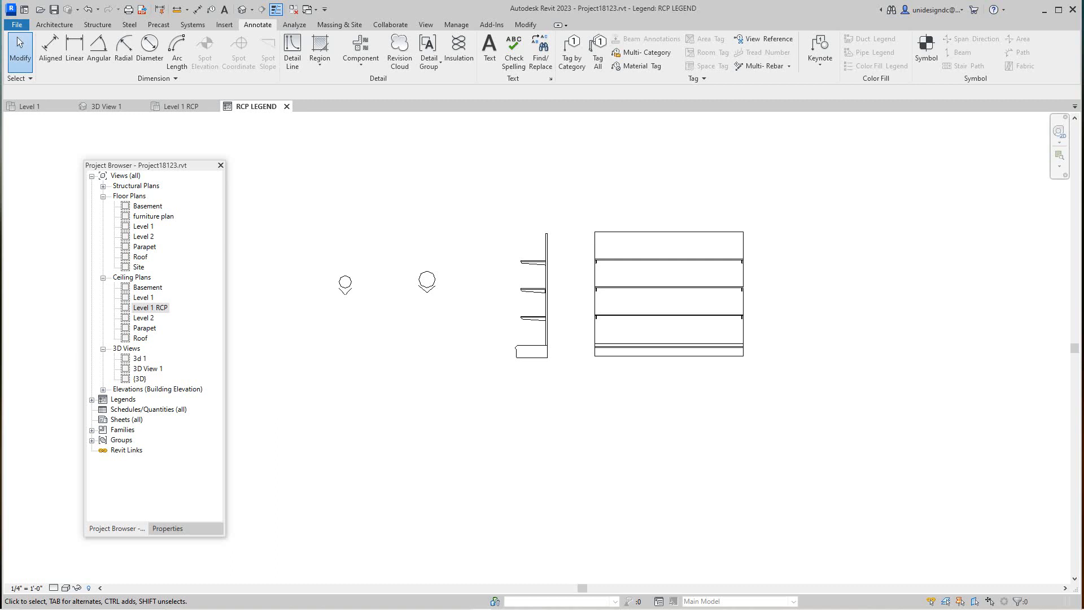
{"action": "scroll", "coordinate": [546, 375], "scroll_direction": "down", "scroll_amount": 1}
{"action": "middle_click_drag", "start_coordinate": [547, 344], "coordinate": [547, 365]}
{"action": "scroll", "coordinate": [548, 359], "scroll_direction": "up", "scroll_amount": 1}
{"action": "scroll", "coordinate": [546, 432], "scroll_direction": "down", "scroll_amount": 1}
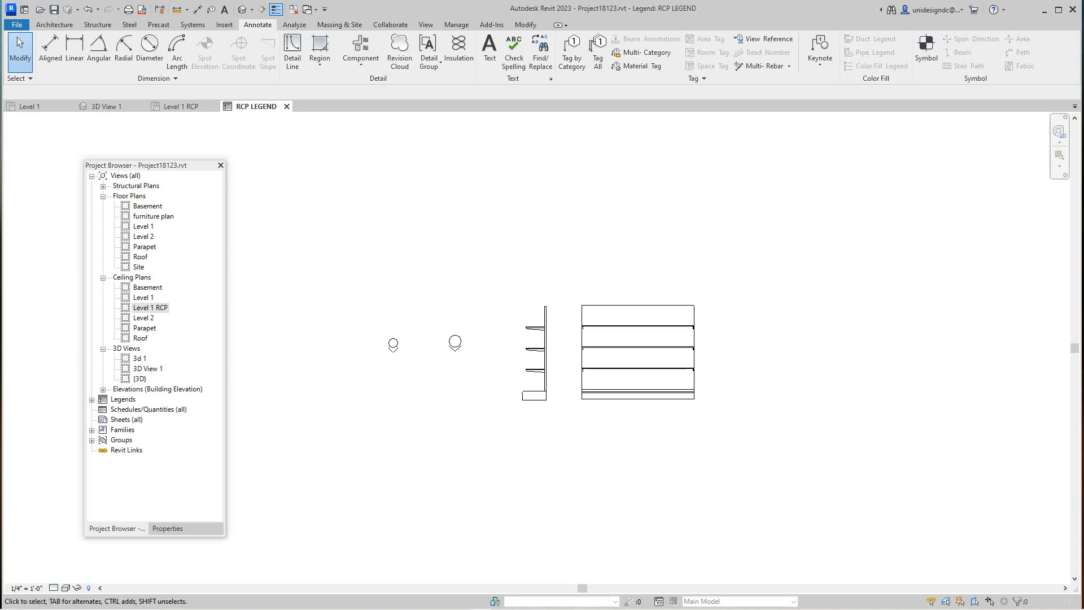
{"action": "scroll", "coordinate": [534, 339], "scroll_direction": "up", "scroll_amount": 3}
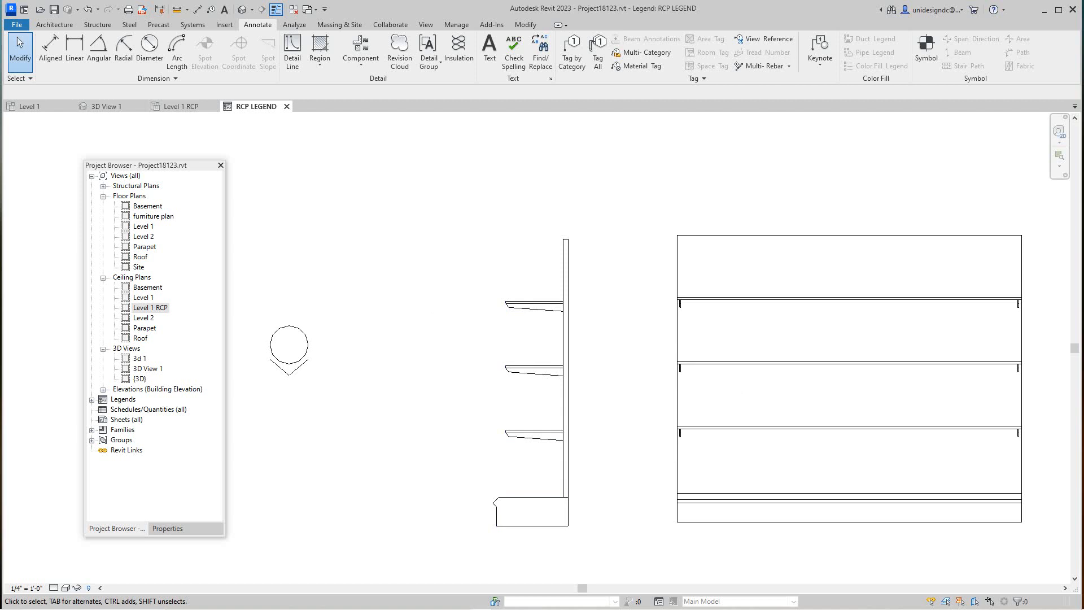
Step: Create a new sheet using the E1 30 x 42 Horizontal titleblock
{"action": "right_click", "coordinate": [127, 419]}
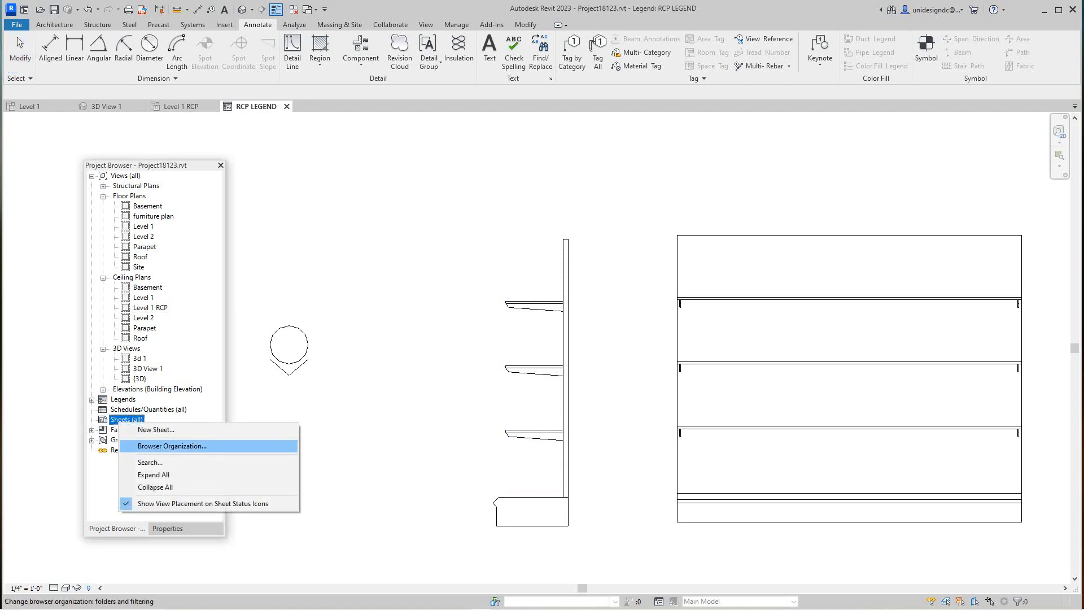
{"action": "left_click", "coordinate": [152, 430]}
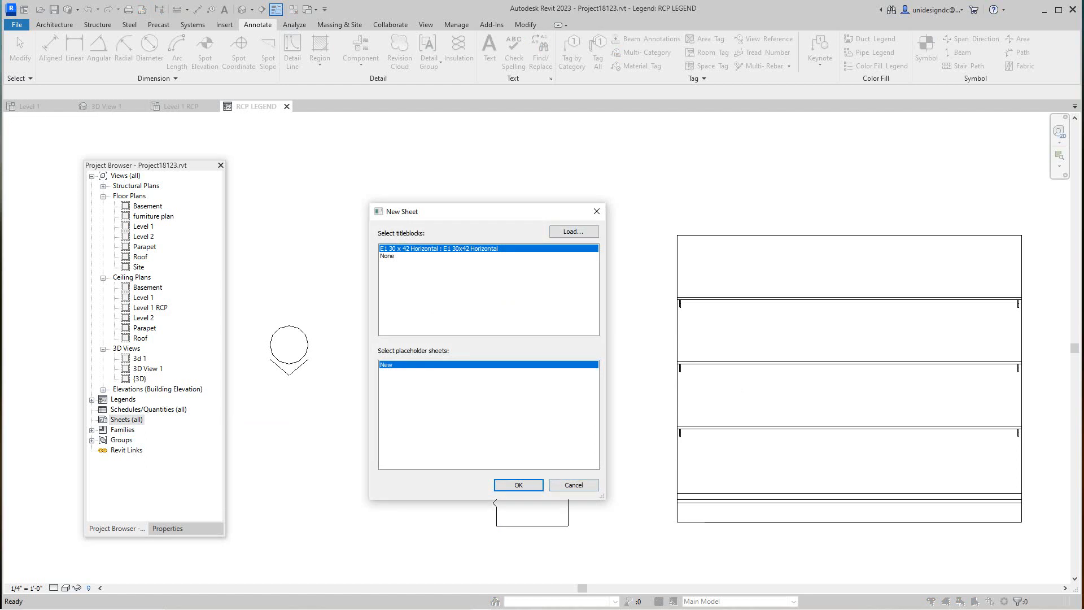
{"action": "key", "text": "Return"}
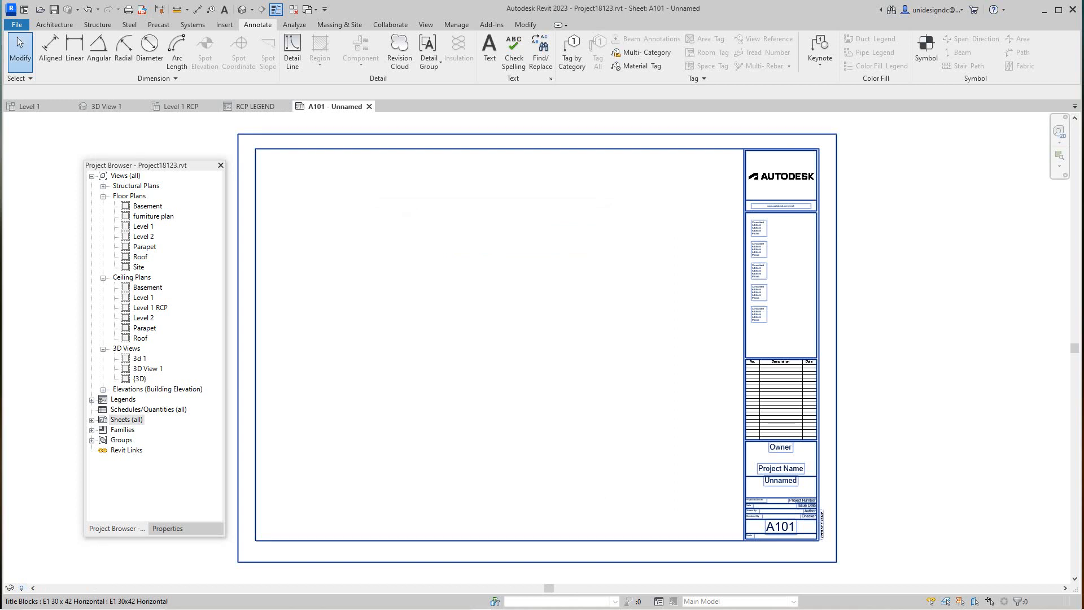
Step: Place the RCP LEGEND view on the new sheet, in the upper-left area of the titleblock
{"action": "left_click", "coordinate": [92, 400]}
{"action": "left_click", "coordinate": [141, 410]}
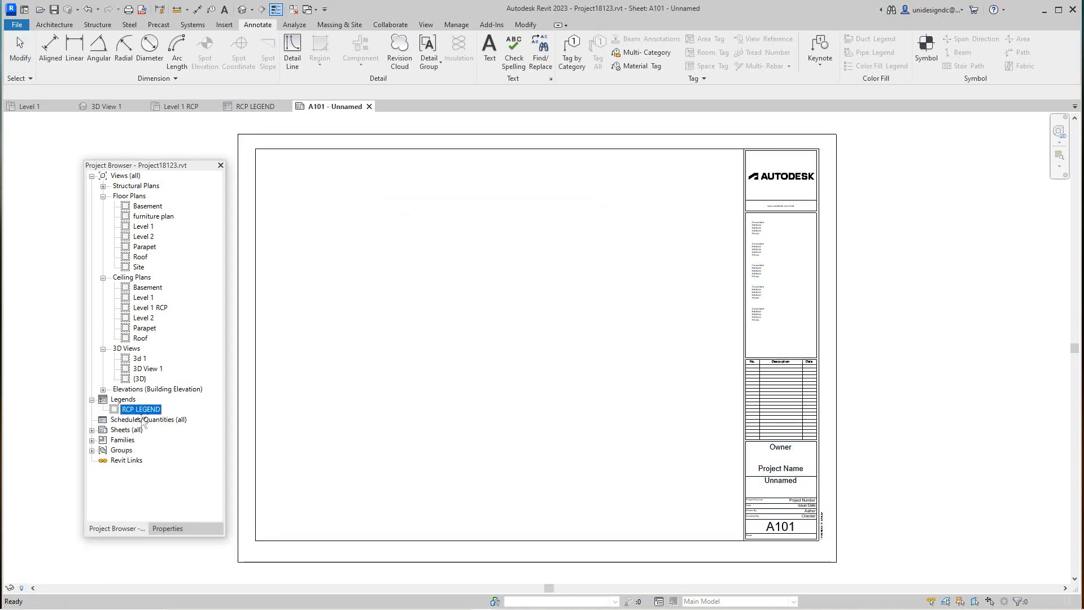
{"action": "left_click_drag", "start_coordinate": [141, 410], "coordinate": [395, 259]}
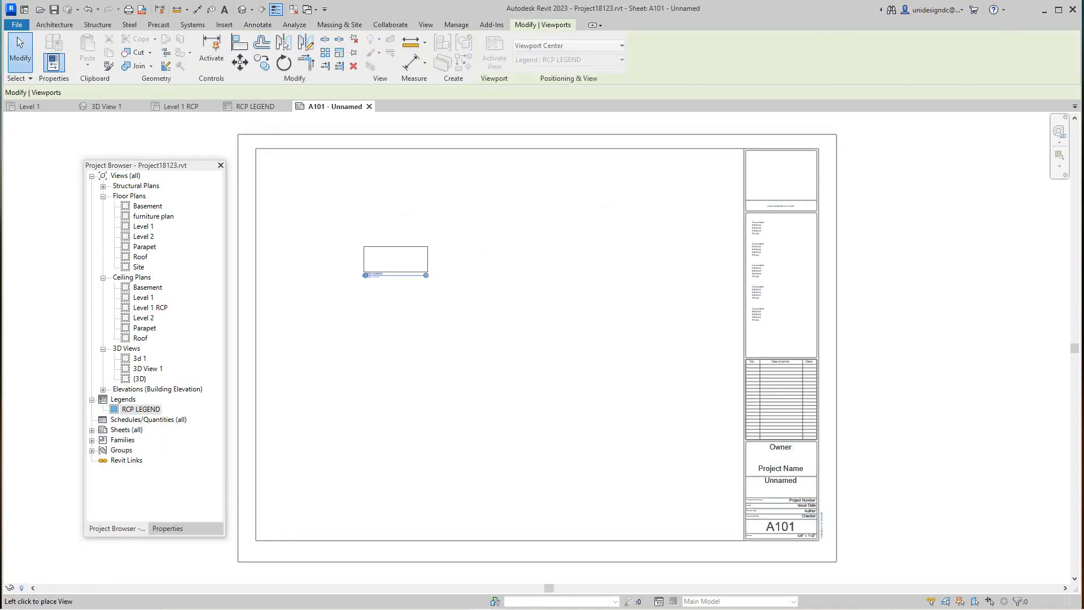
{"action": "scroll", "coordinate": [333, 203], "scroll_direction": "up", "scroll_amount": 2}
{"action": "scroll", "coordinate": [327, 203], "scroll_direction": "up", "scroll_amount": 4}
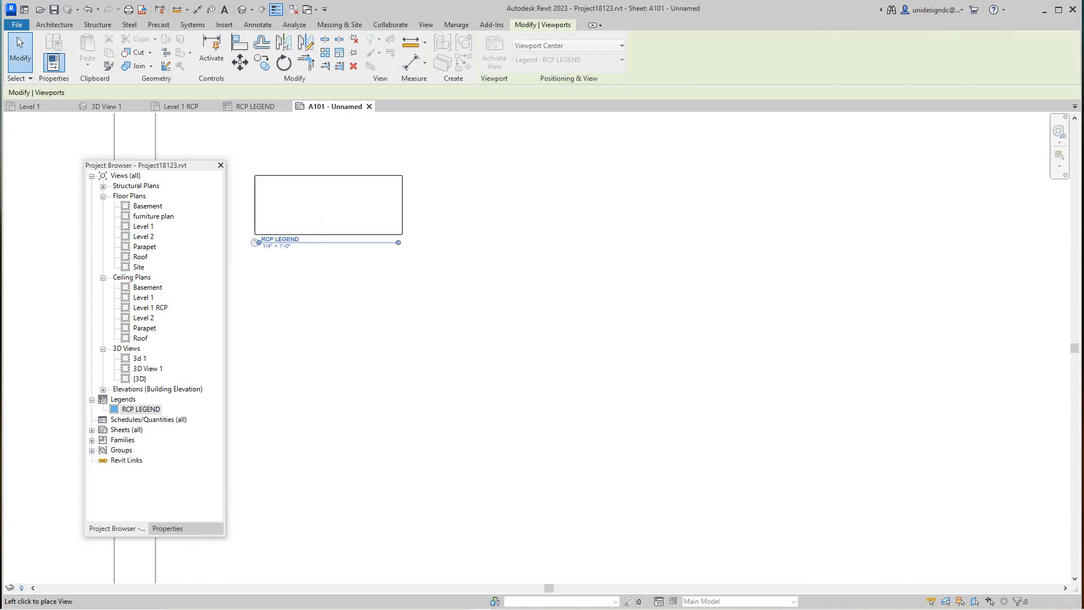
{"action": "left_click", "coordinate": [347, 216]}
{"action": "scroll", "coordinate": [368, 240], "scroll_direction": "up", "scroll_amount": 4}
{"action": "middle_click_drag", "start_coordinate": [368, 239], "coordinate": [566, 292]}
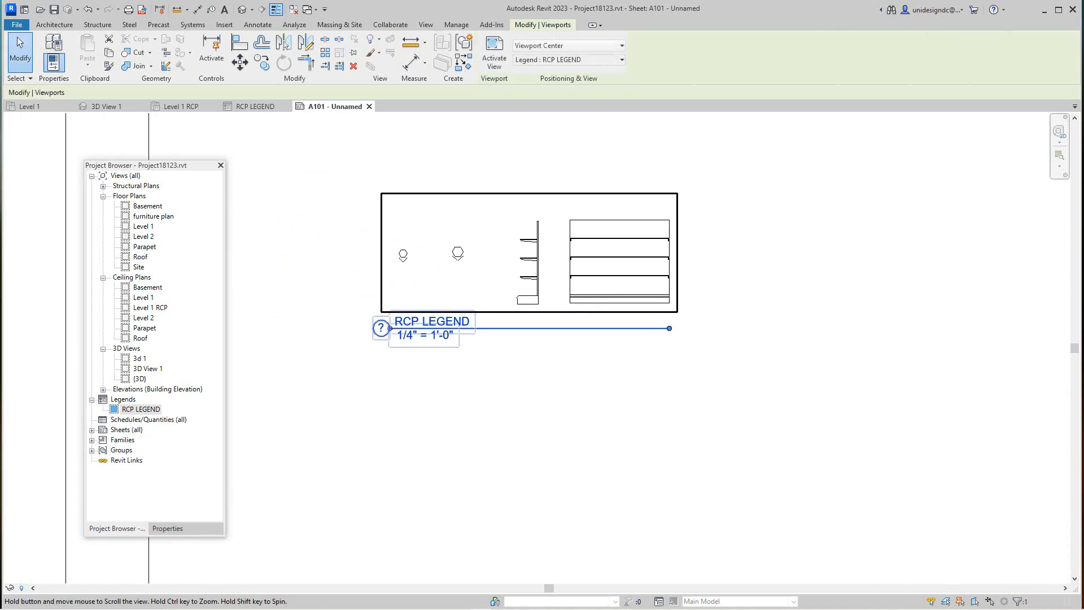
Step: Activate the RCP LEGEND viewport on the sheet, set its view scale to 3/4" = 1'-0", and deactivate the view
{"action": "left_click", "coordinate": [570, 383]}
{"action": "left_click", "coordinate": [564, 282]}
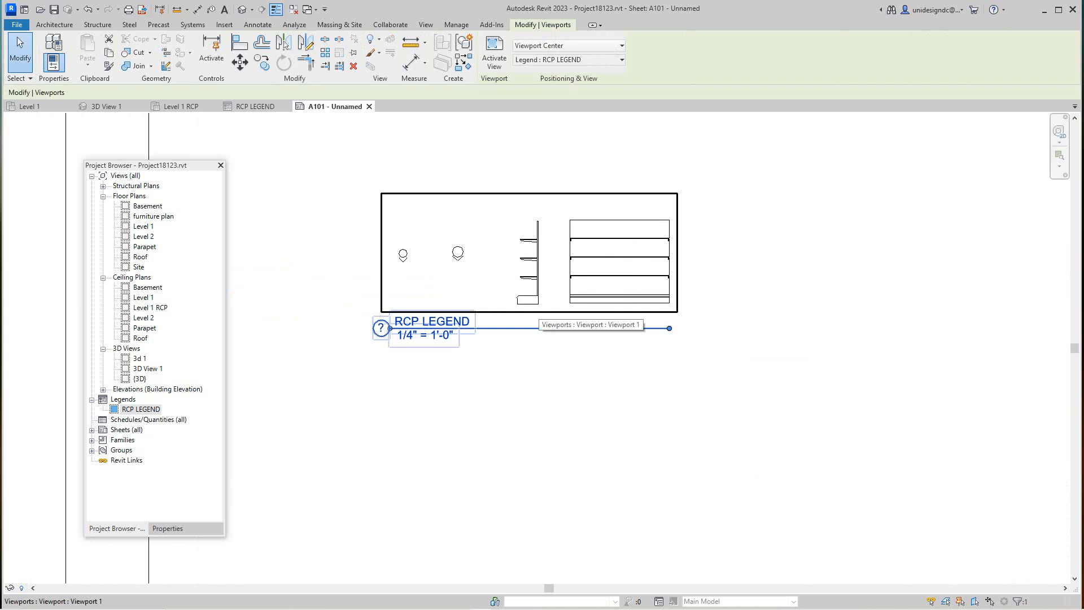
{"action": "right_click", "coordinate": [539, 310]}
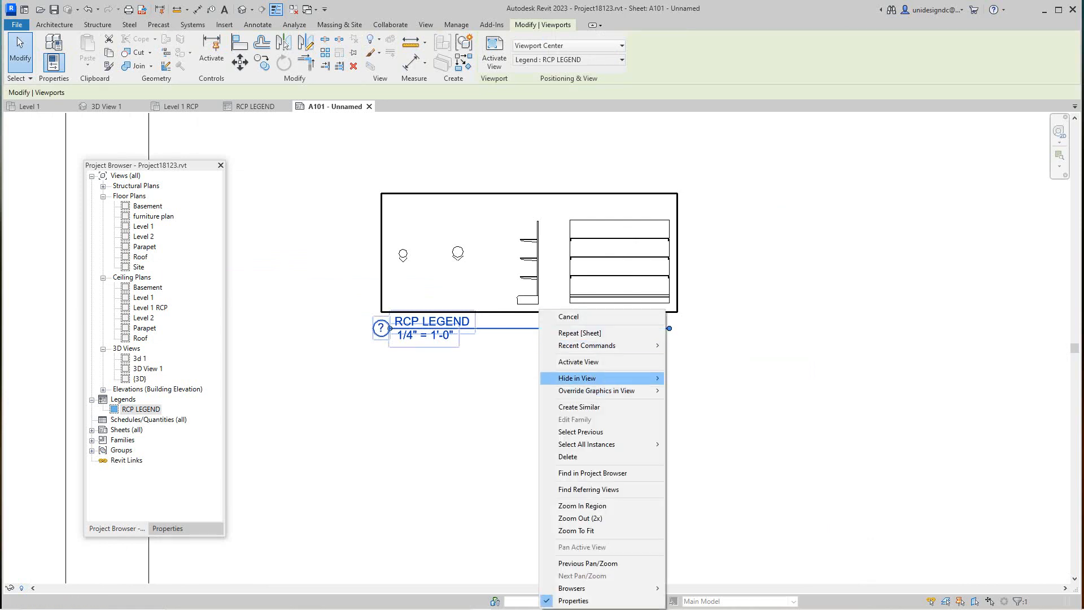
{"action": "mouse_move", "coordinate": [596, 391]}
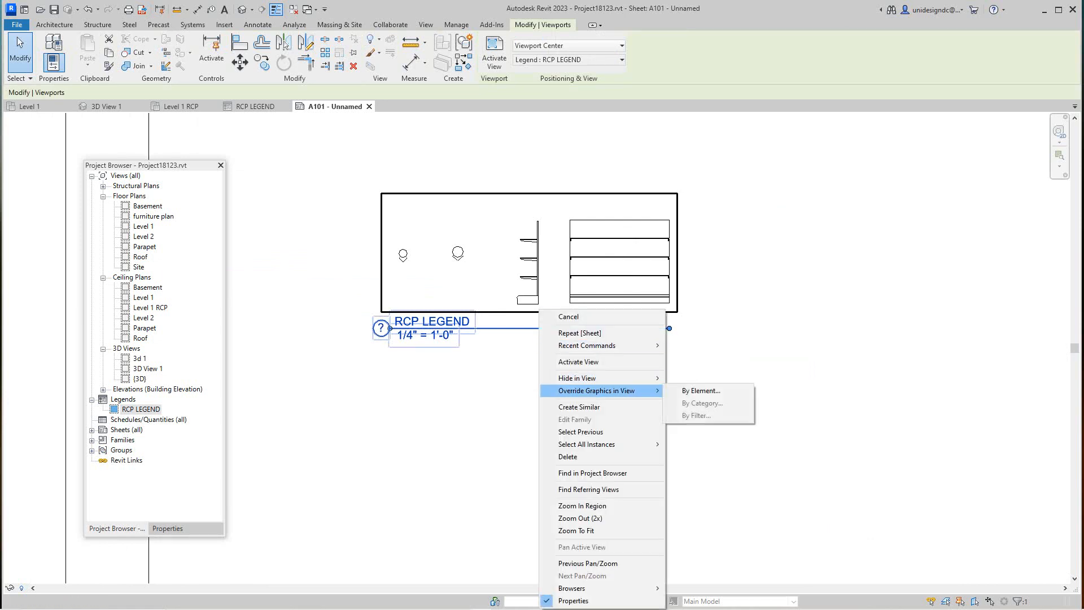
{"action": "left_click", "coordinate": [578, 362]}
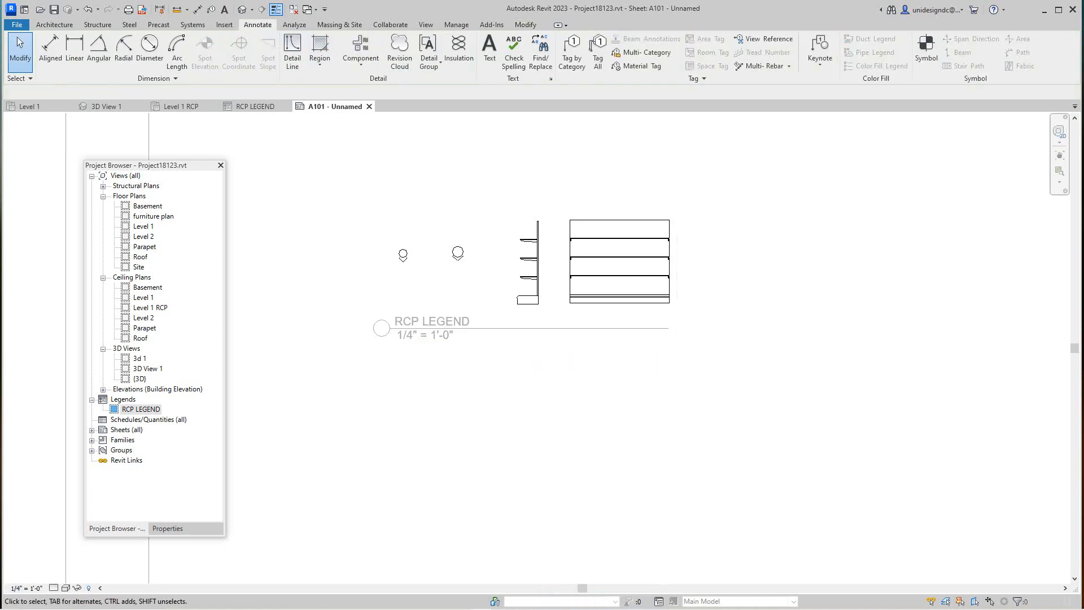
{"action": "left_click", "coordinate": [27, 587]}
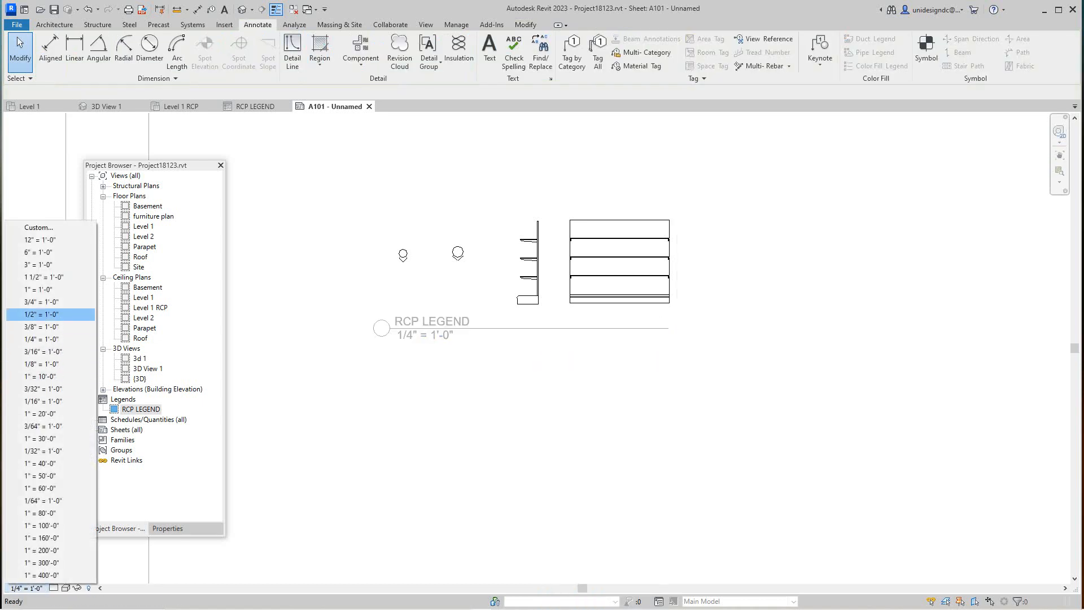
{"action": "left_click", "coordinate": [41, 302]}
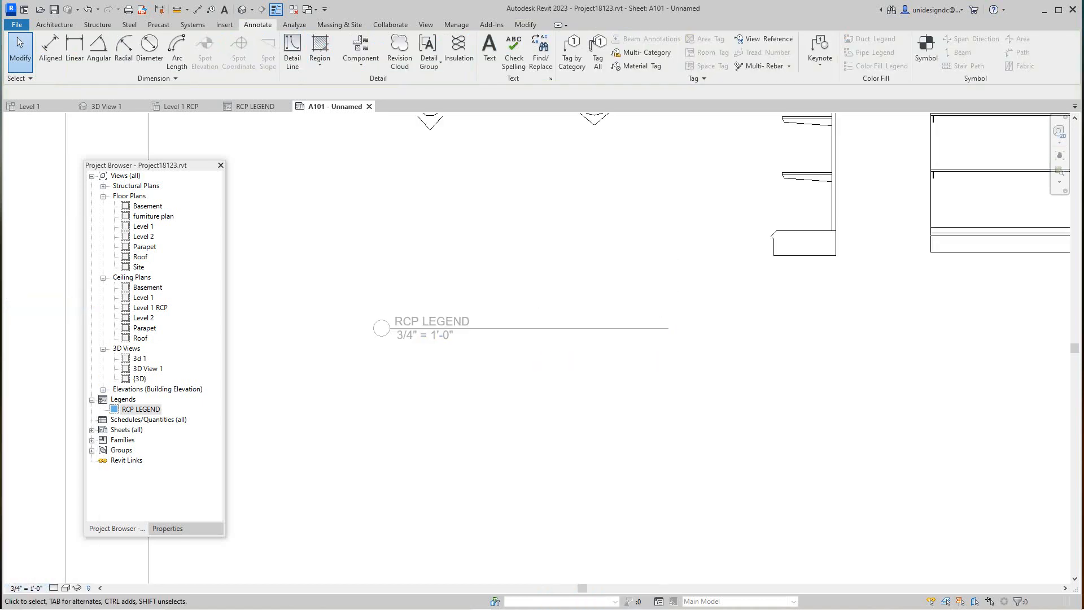
{"action": "scroll", "coordinate": [327, 361], "scroll_direction": "down", "scroll_amount": 4}
{"action": "right_click", "coordinate": [368, 389]}
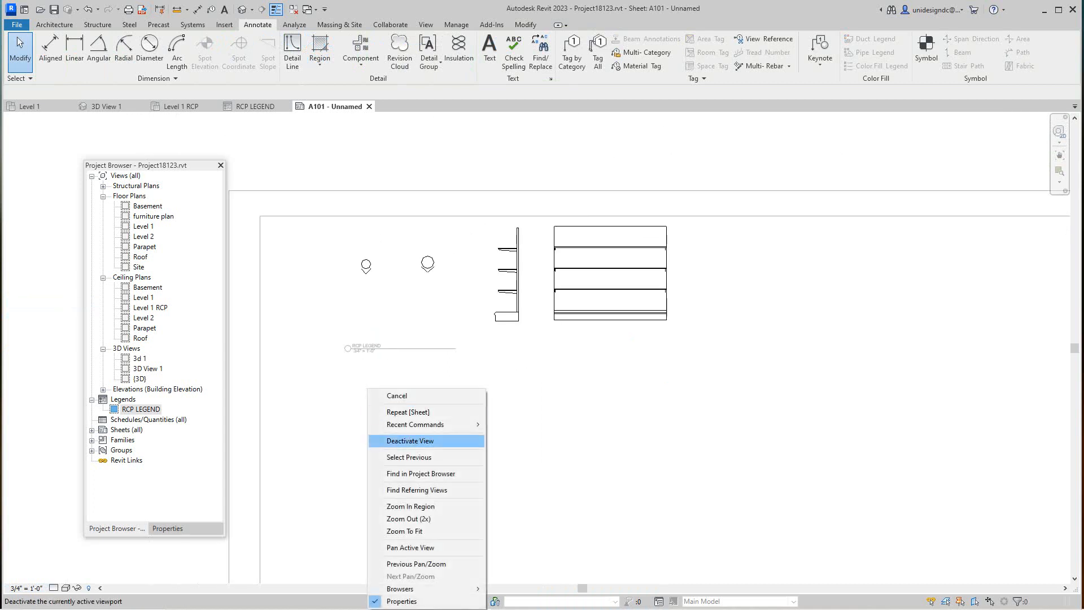
{"action": "left_click", "coordinate": [410, 440]}
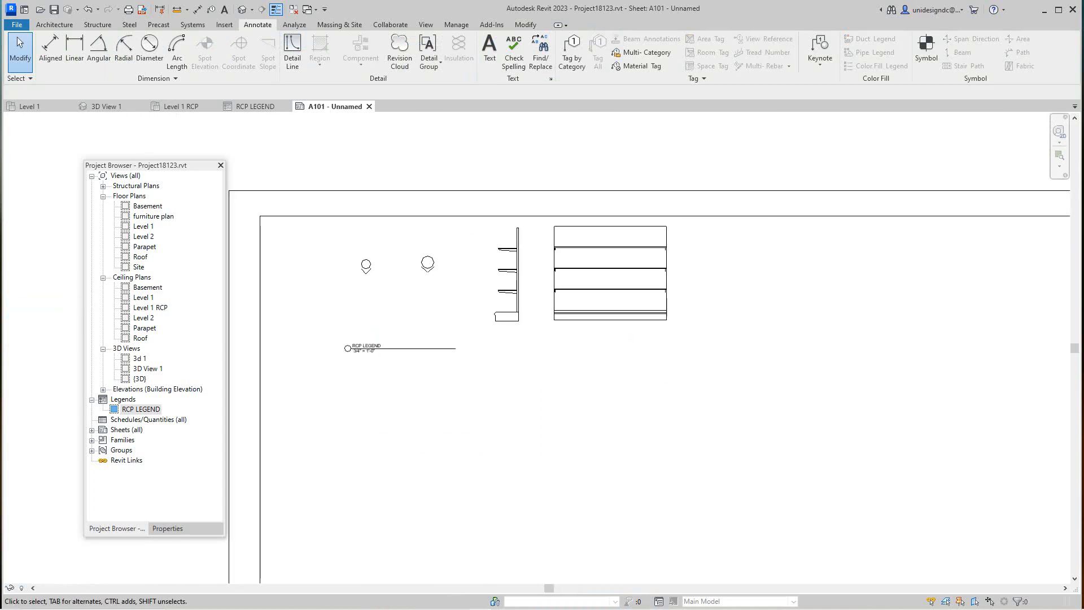
Step: Move the RCP LEGEND viewport down on the sheet, away from the upper border line, and deselect it
{"action": "mouse_move", "coordinate": [452, 294]}
{"action": "left_mouse_down"}
{"action": "mouse_move", "coordinate": [452, 382]}
{"action": "mouse_move", "coordinate": [447, 373]}
{"action": "left_mouse_up"}
{"action": "key", "text": "Escape"}
{"action": "scroll", "coordinate": [541, 402], "scroll_direction": "up", "scroll_amount": 2}
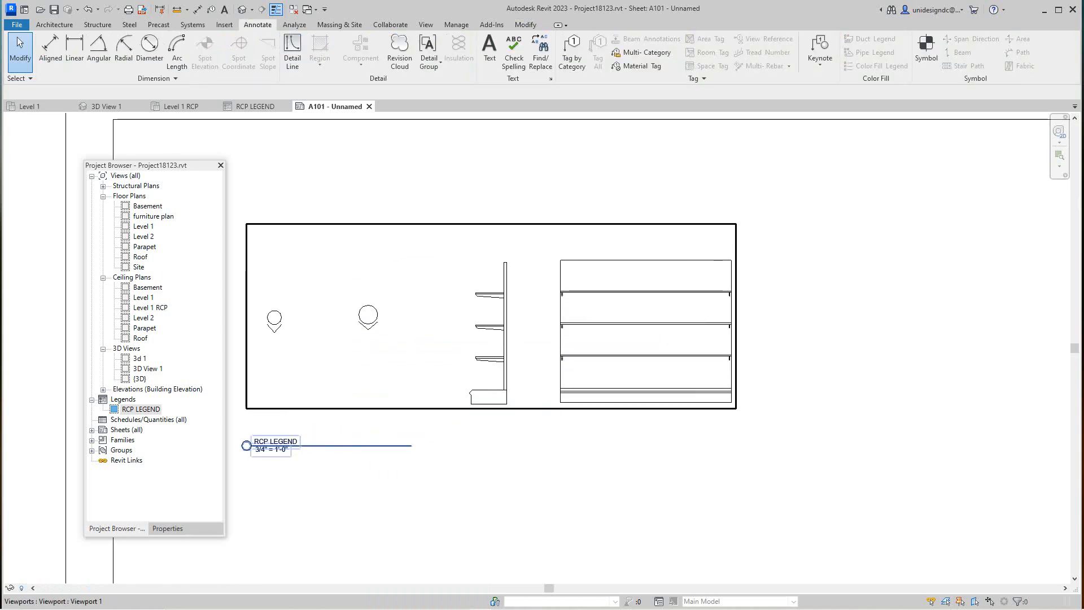
{"action": "scroll", "coordinate": [380, 318], "scroll_direction": "up", "scroll_amount": 2}
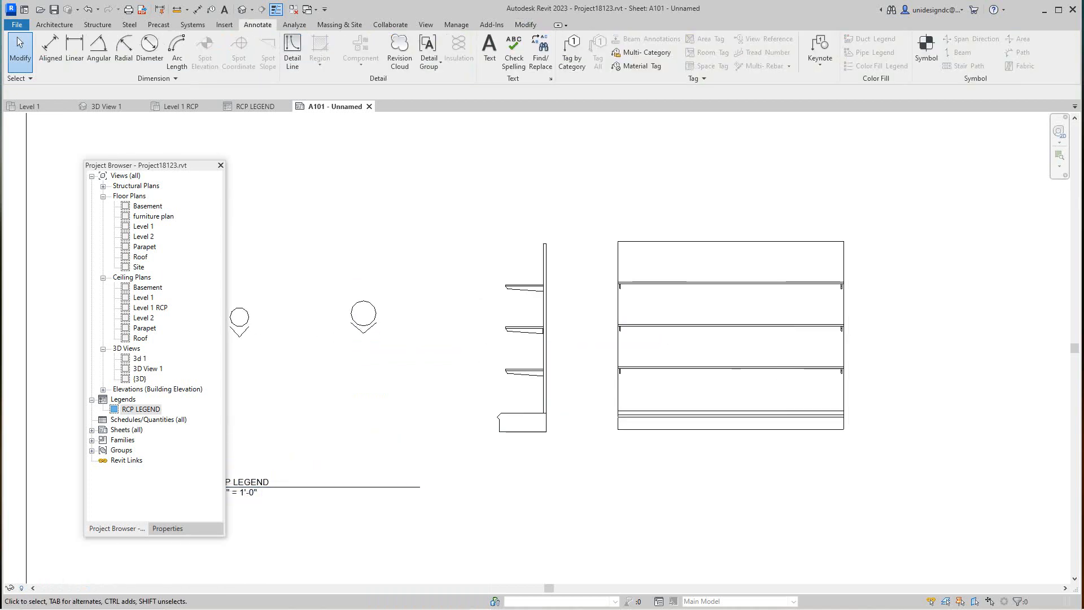
{"action": "mouse_move", "coordinate": [272, 605]}
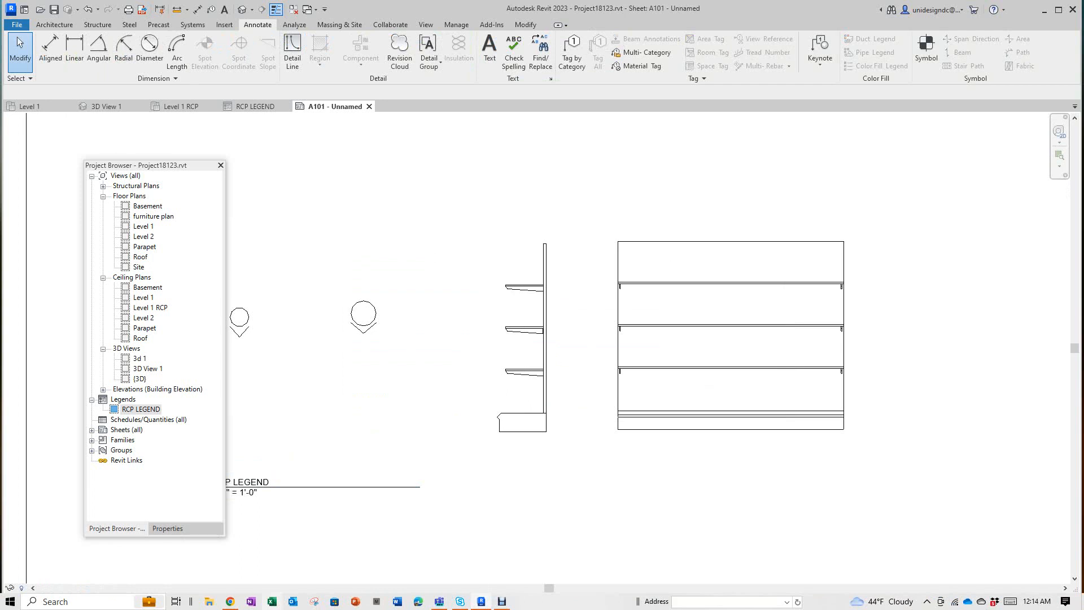
{"action": "mouse_move", "coordinate": [439, 602]}
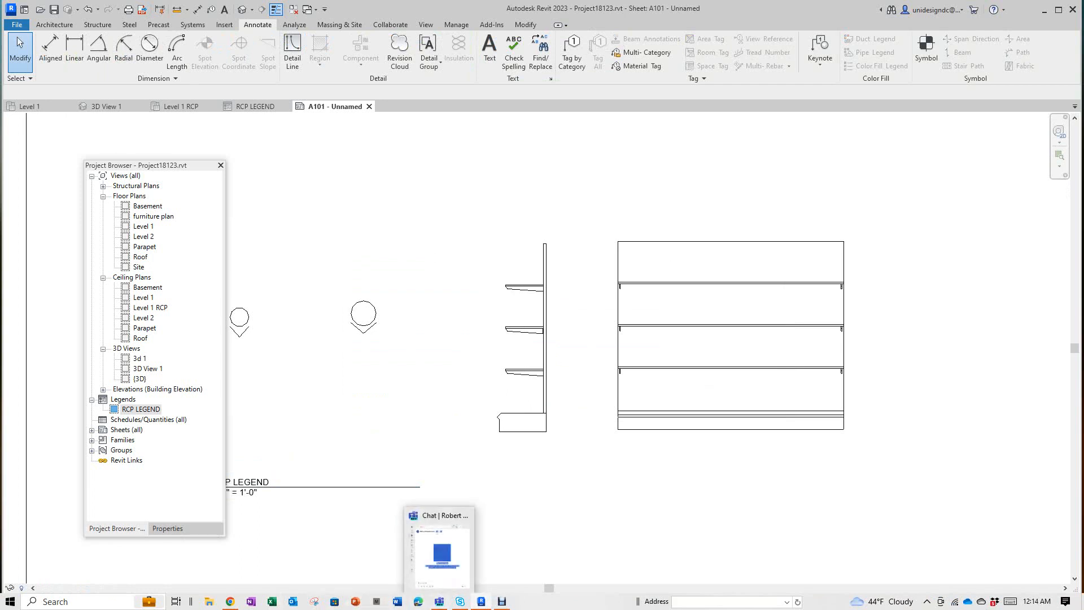